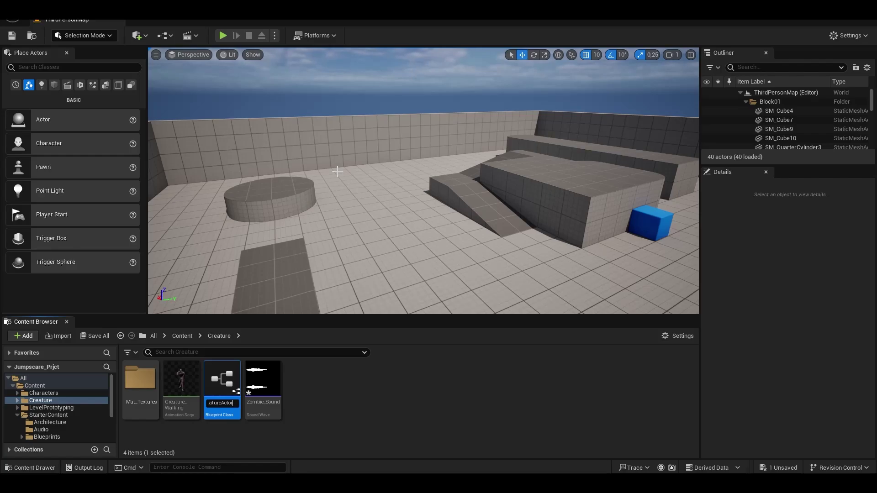
- Name the new blueprint class CreatureActor and open it in a maximized blueprint editor
key("Return")
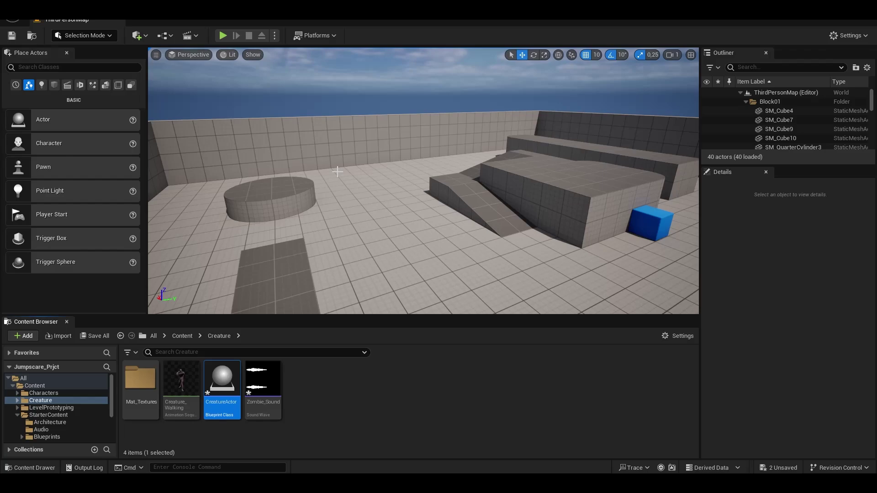
double_click(227, 385)
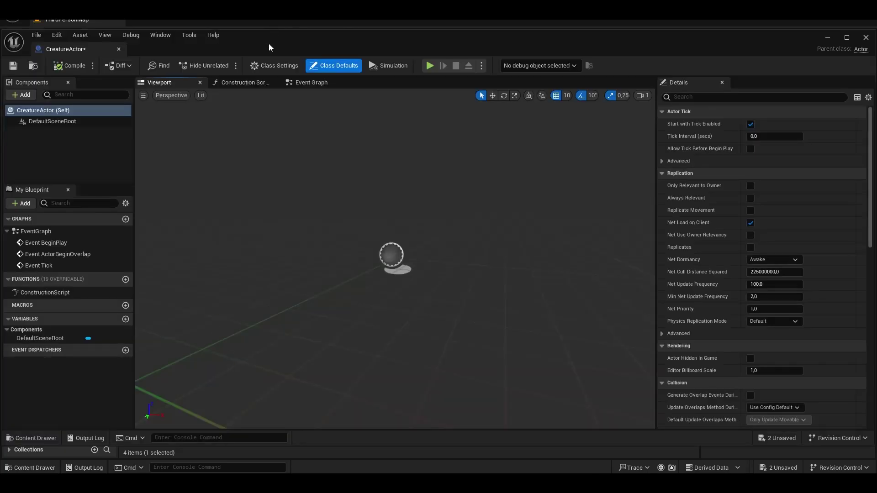
double_click(268, 45)
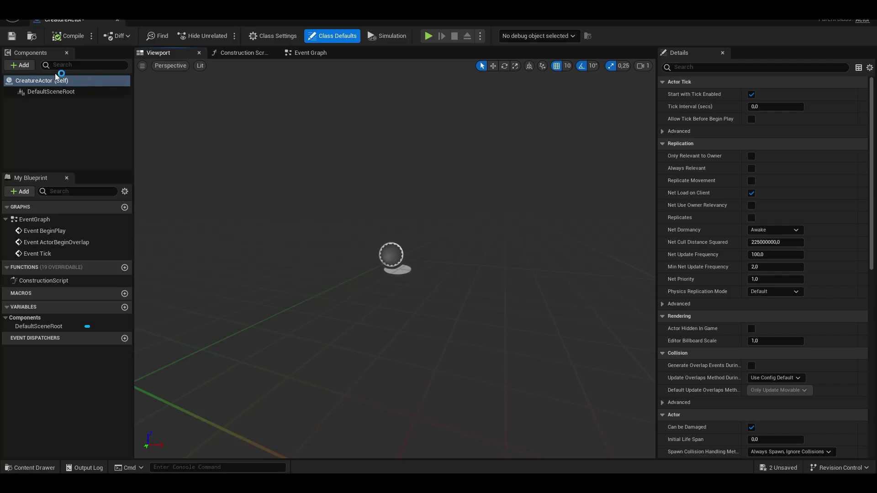
- Add a Skeletal Mesh component to the CreatureActor blueprint and name it Creature
left_click(19, 64)
type("ske")
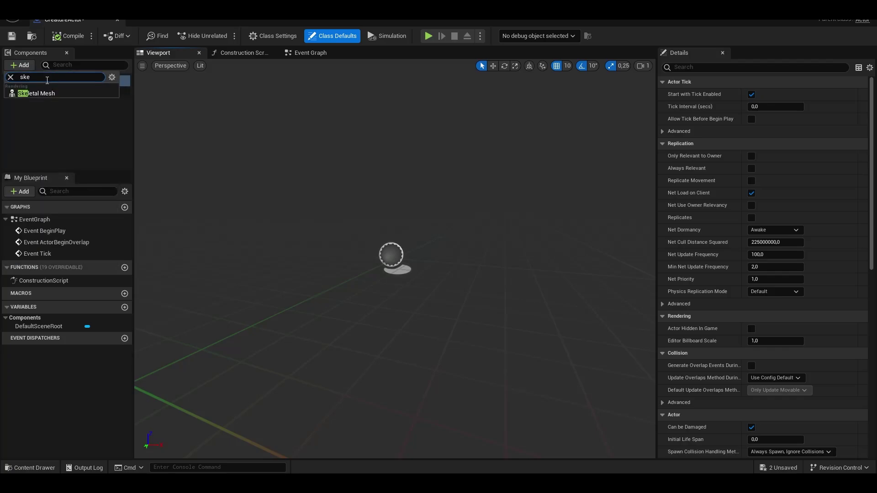
left_click(51, 95)
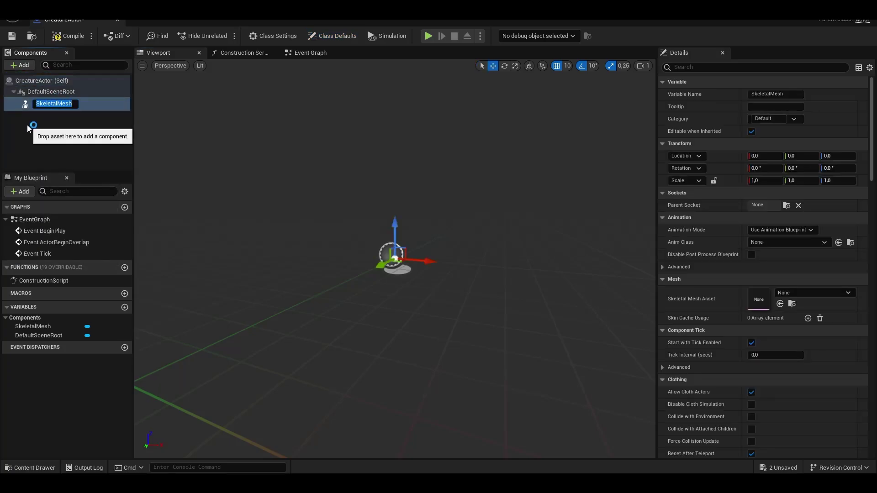
type("Creature")
key("Return")
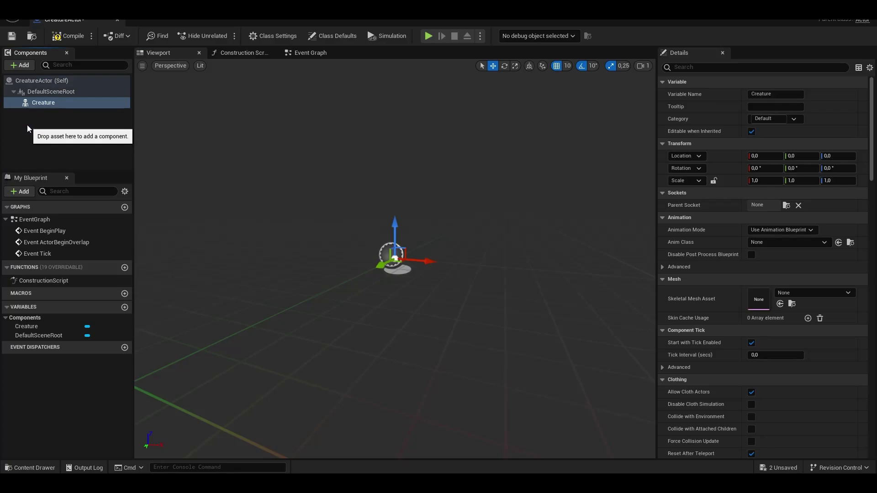
- Assign the Creature3D skeletal mesh asset to the Creature component
left_click(807, 293)
left_click(796, 183)
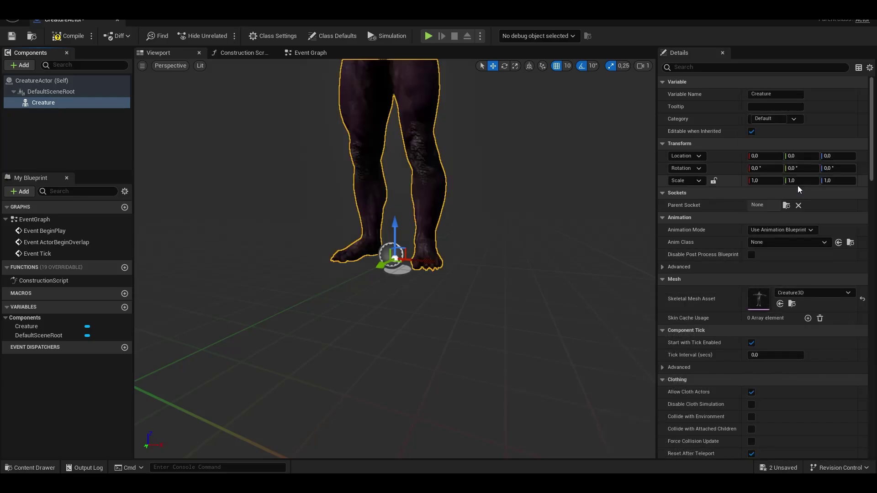
mouse_move(476, 205)
right_mouse_down()
mouse_move(503, 217)
mouse_move(484, 197)
mouse_move(480, 159)
mouse_move(474, 212)
mouse_move(477, 201)
right_mouse_up()
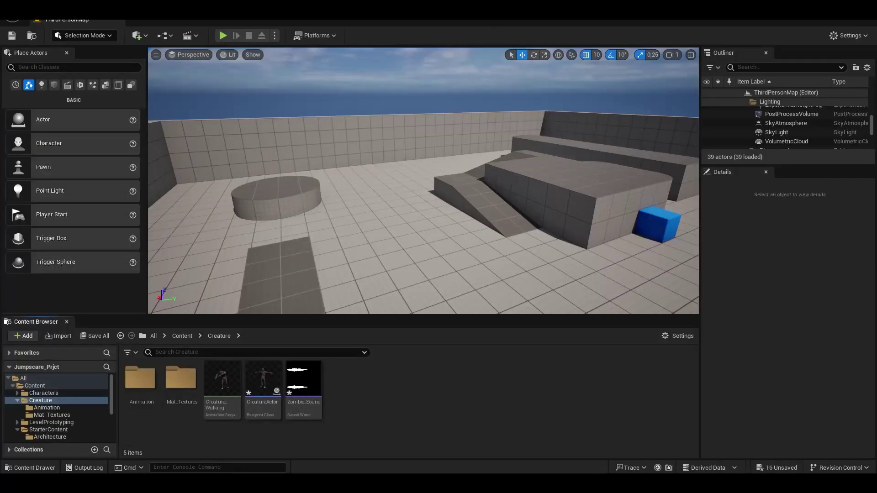
- Create an Animation Montage in the Creature folder using Creature3D_Skeleton and name it WalkingMontage
right_click(344, 383)
mouse_move(382, 202)
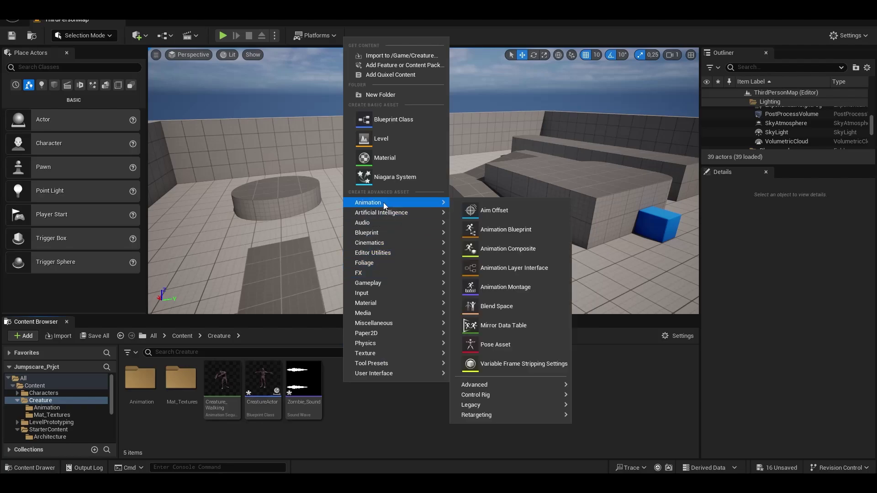
left_click(514, 290)
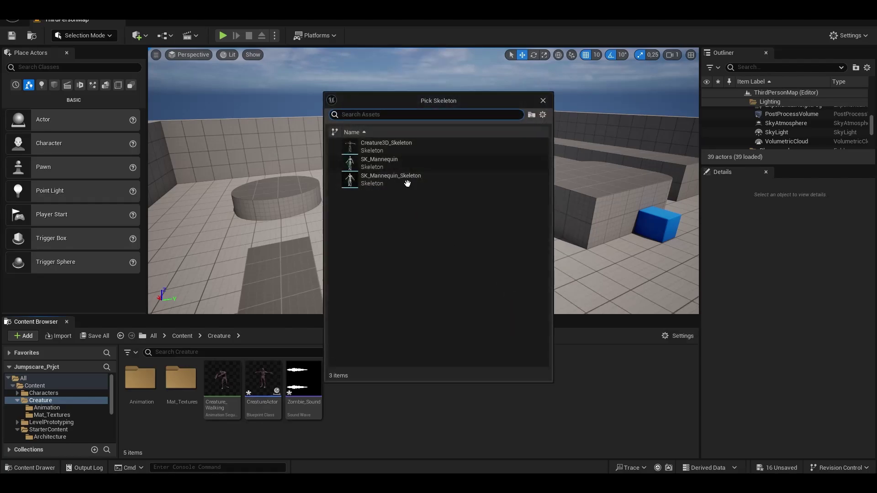
left_click(401, 147)
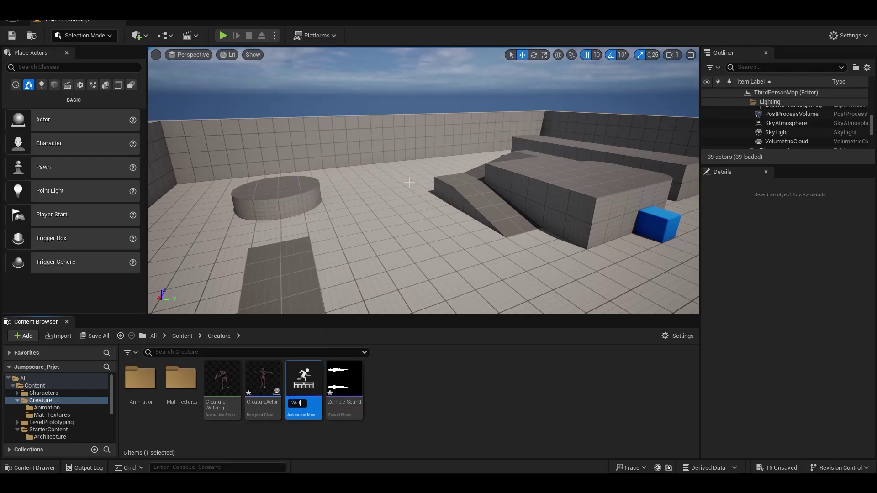
type("WalkingMontage")
key("Return")
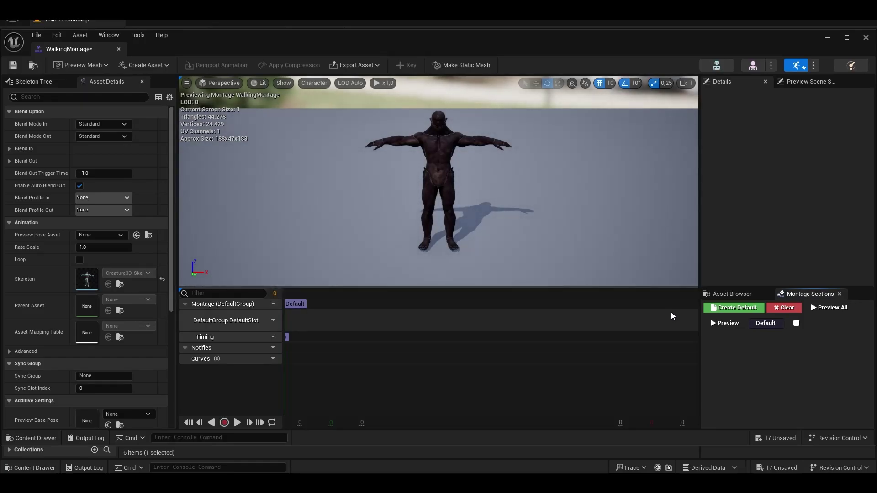
- Add the Creature_Walking animation to the default slot of WalkingMontage
left_click(736, 295)
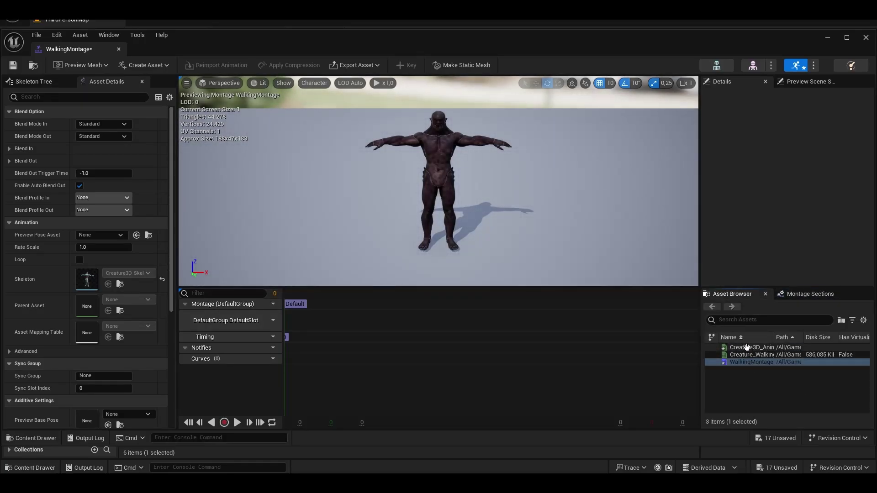
left_click_drag(751, 356, 304, 336)
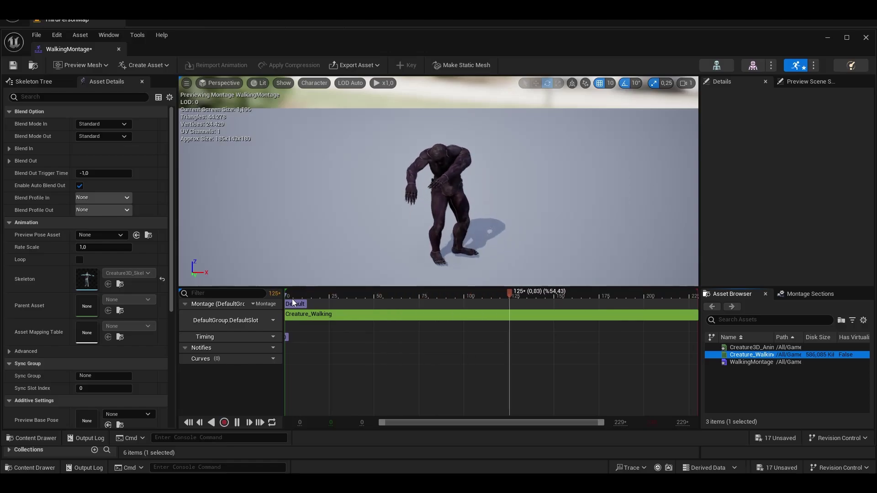
- Preview the Creature_Walking segment, set its play rate to 0,7 and save the montage
left_click(445, 314)
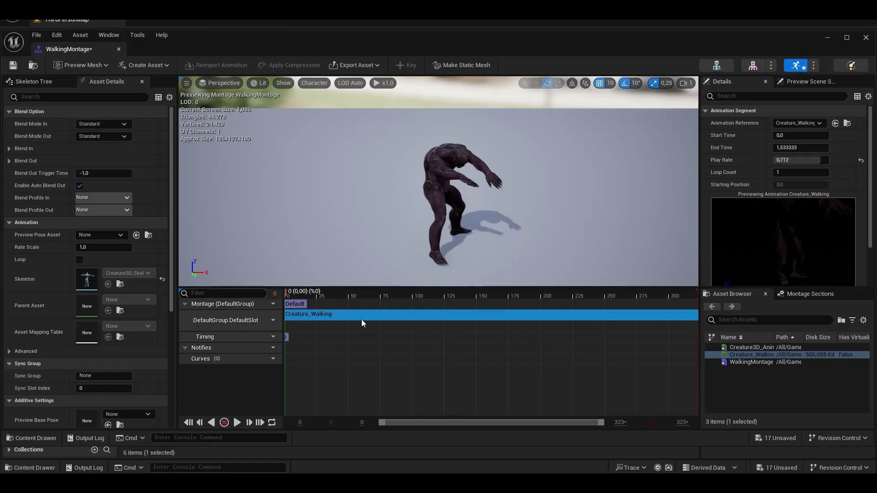
key("space")
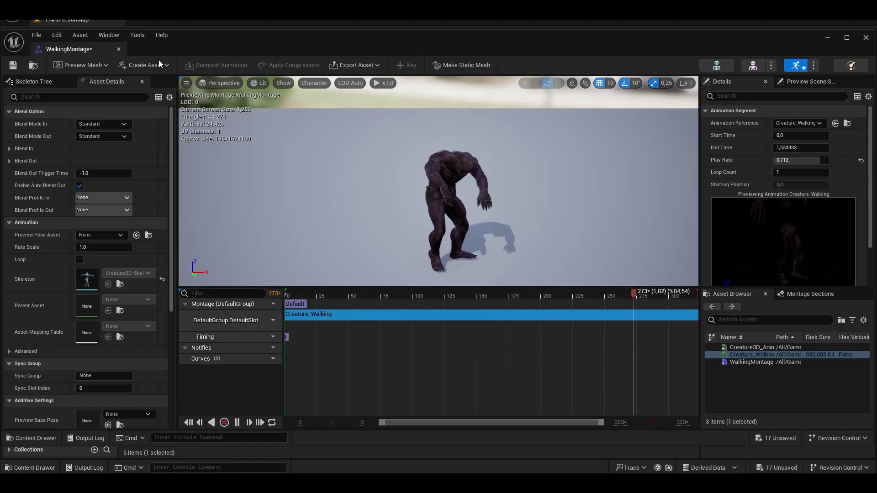
left_click(798, 160)
type("0,7")
key("Return")
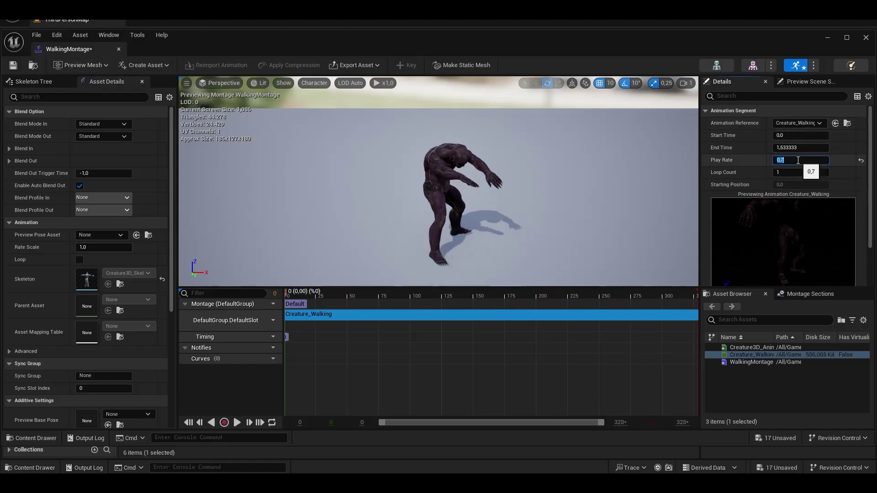
left_click(14, 65)
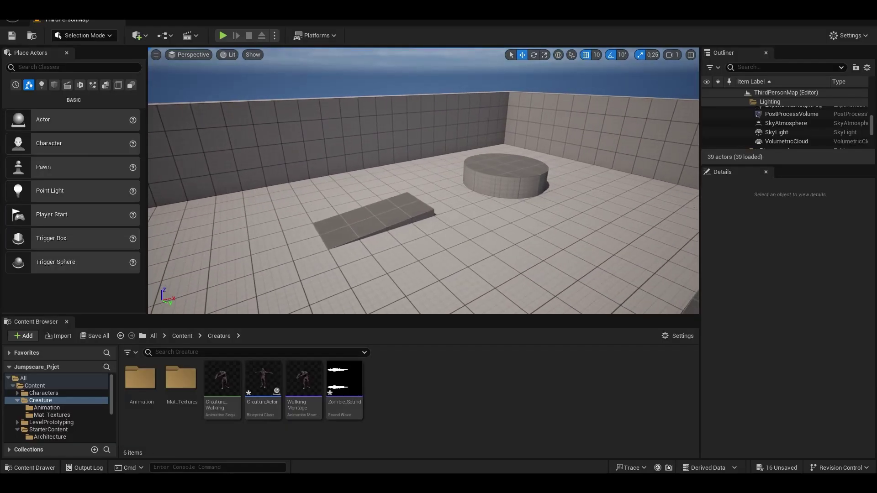
- Delete the low ramp beside the round platform from the level
left_click(384, 217)
key("Delete")
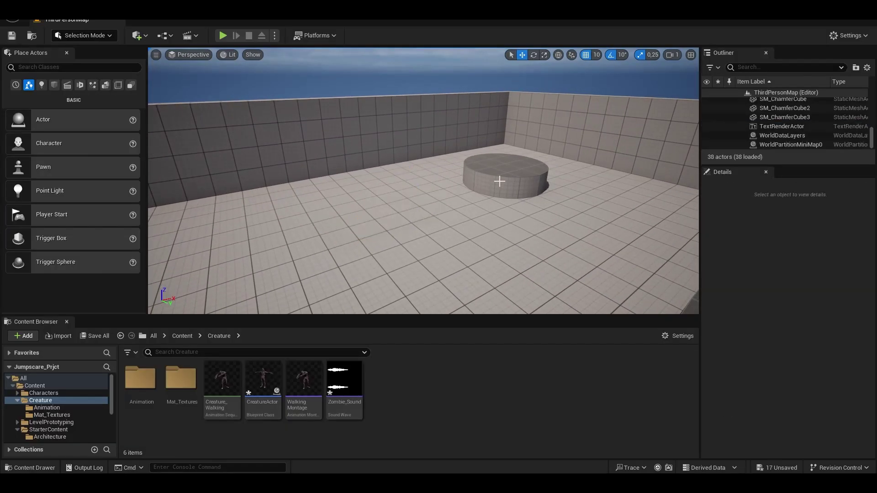
left_click(499, 182)
key("Delete")
left_click(510, 177)
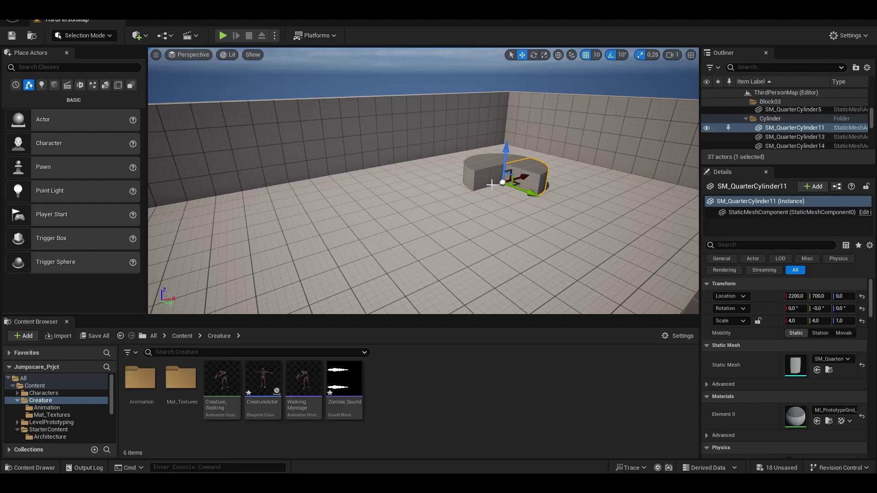
key("ctrl+z")
key("ctrl+z")
key("ctrl+z")
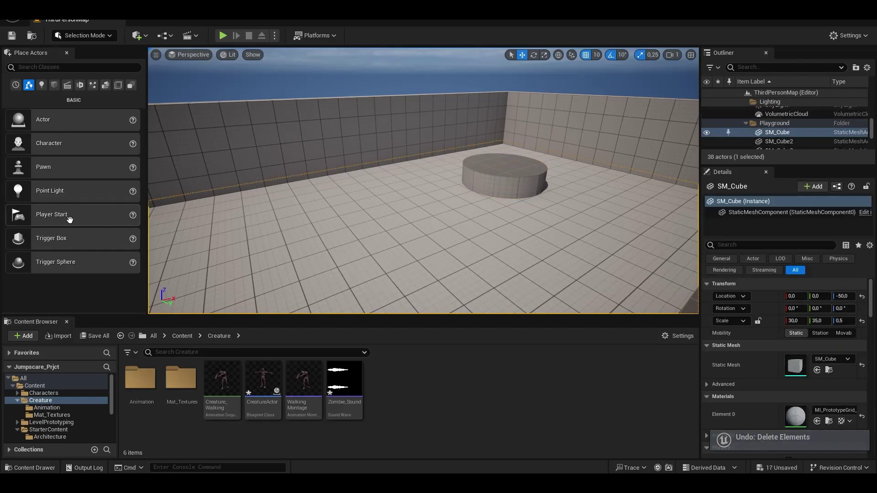
- Place a Trigger Box on the floor near 1310, 790, 0 and stretch its box extent to about 295 × 40 × 81
left_click_drag(68, 238, 344, 262)
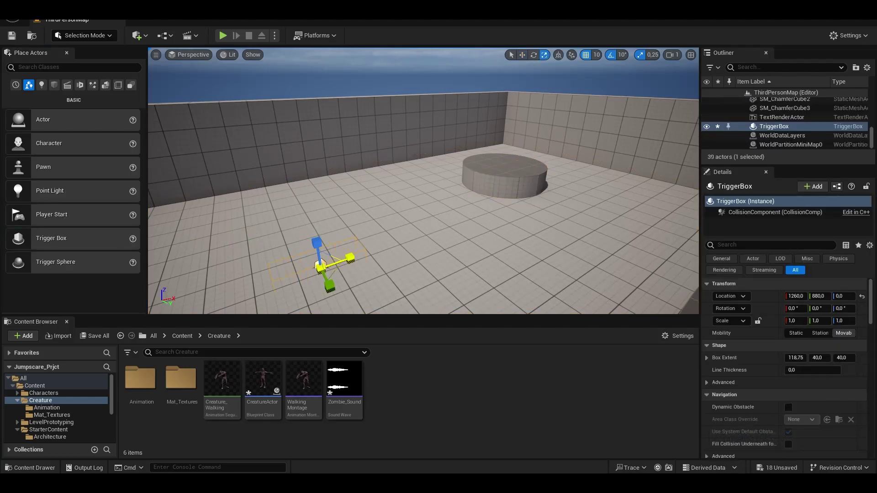
key("w")
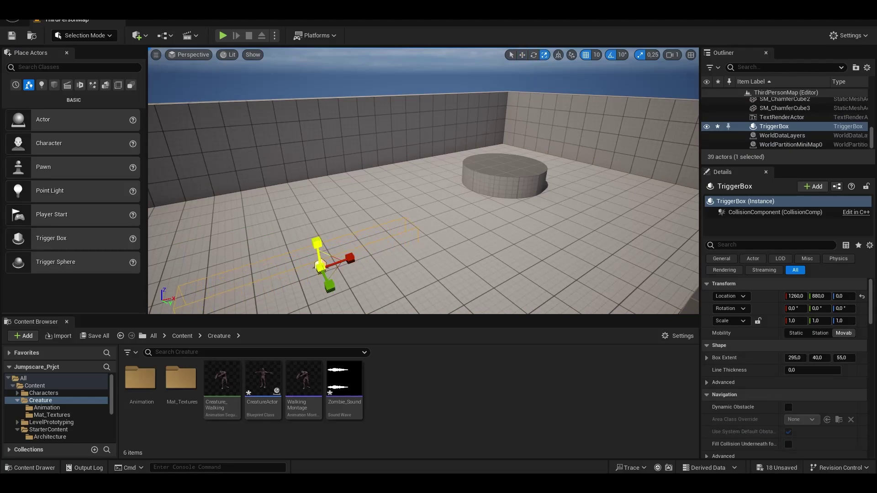
key("w")
left_click_drag(331, 290, 323, 254)
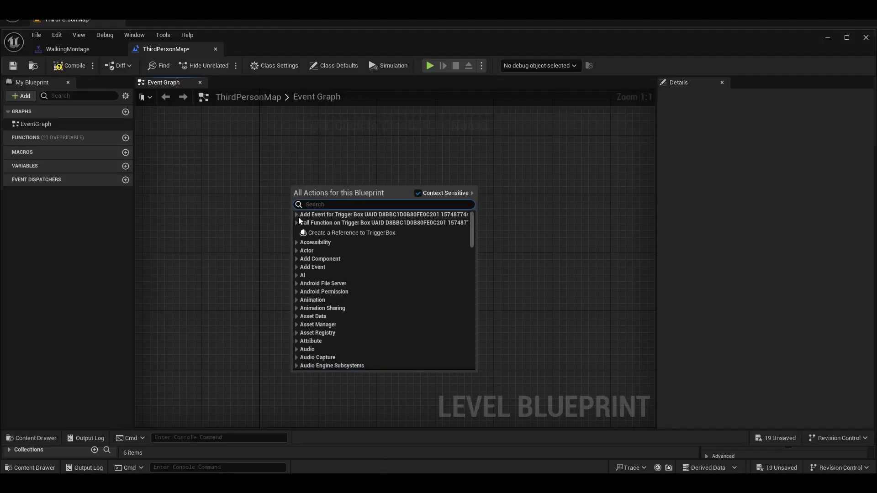
- Add an On Actor Begin Overlap event for the TriggerBox to the level blueprint's event graph and position its node
left_click(296, 215)
left_click(301, 223)
left_click(318, 233)
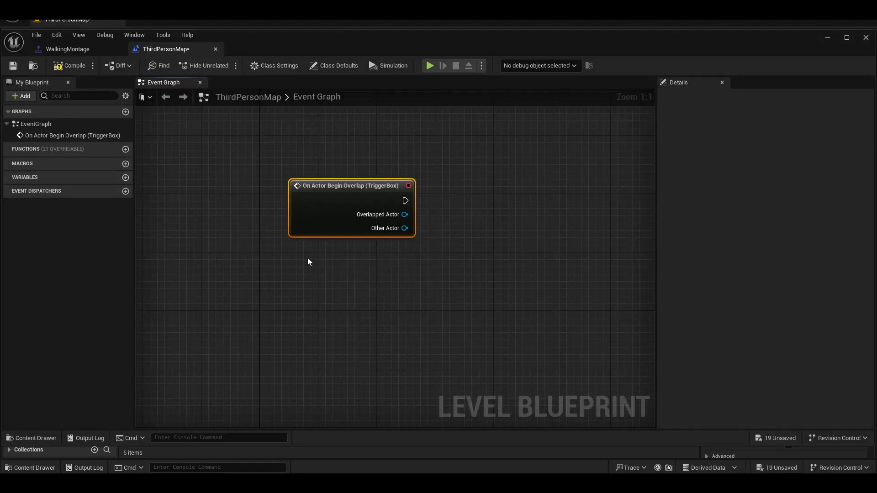
left_click_drag(327, 196, 291, 217)
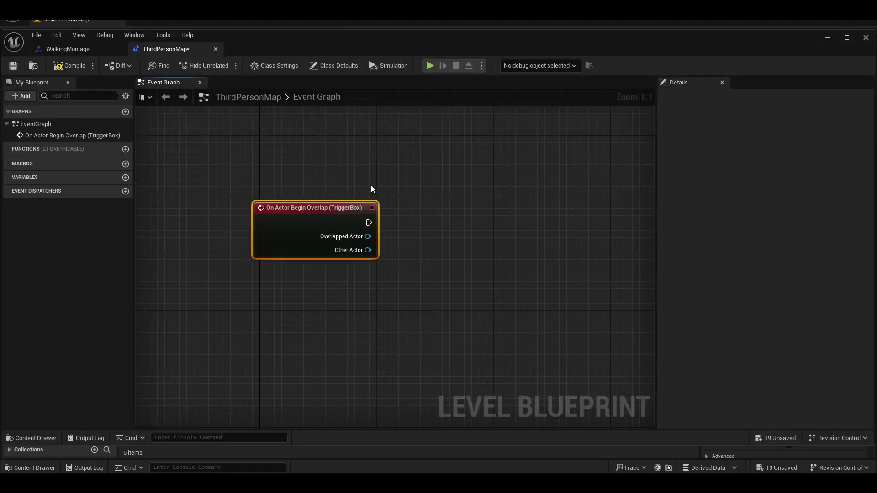
- Connect a Do Once node to the execution output of the overlap event
right_click_drag(371, 186, 315, 183)
left_click_drag(307, 224, 412, 193)
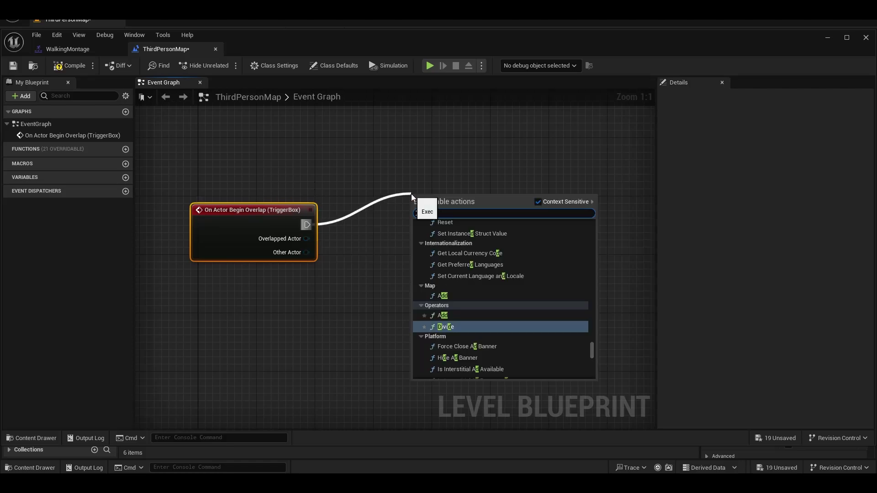
type("do once")
key("Return")
- Connect a Spawn Actor from Class node to Do Once's Completed output and set its class to CreatureActor
right_click_drag(411, 193, 245, 194)
left_click_drag(346, 173, 451, 147)
type("spawn act")
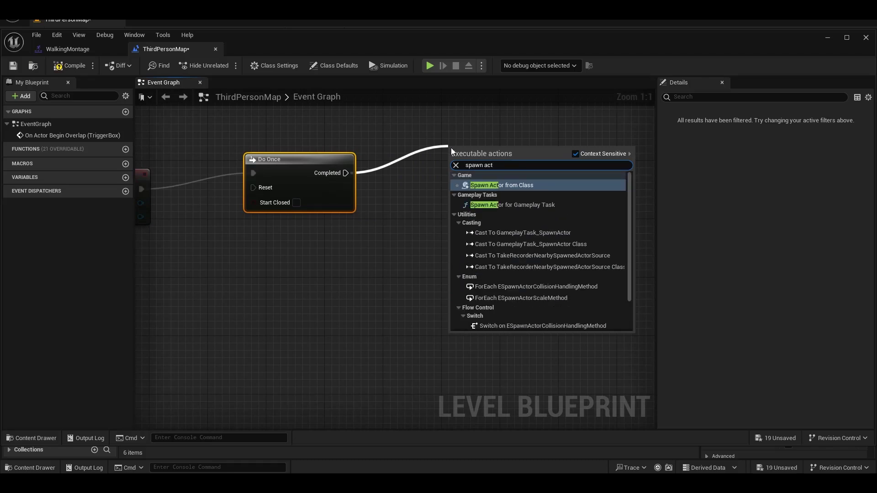
key("Return")
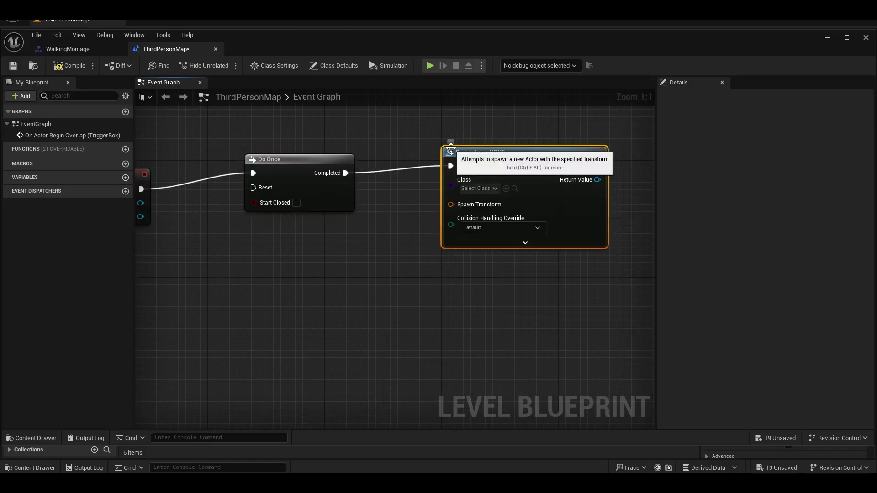
left_click(495, 189)
type("crea")
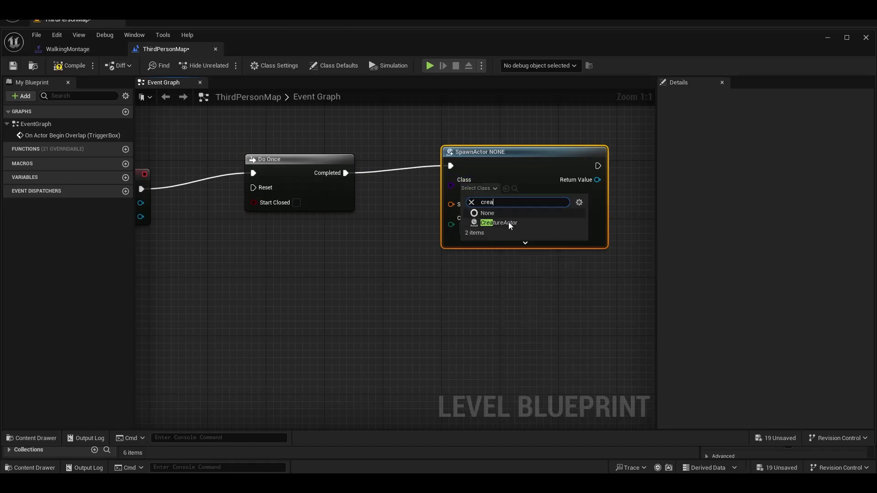
left_click(509, 224)
- Expand the SpawnActor node's advanced pins and split its Spawn Transform struct pin
right_click_drag(505, 258, 400, 265)
right_click_drag(422, 306, 383, 297)
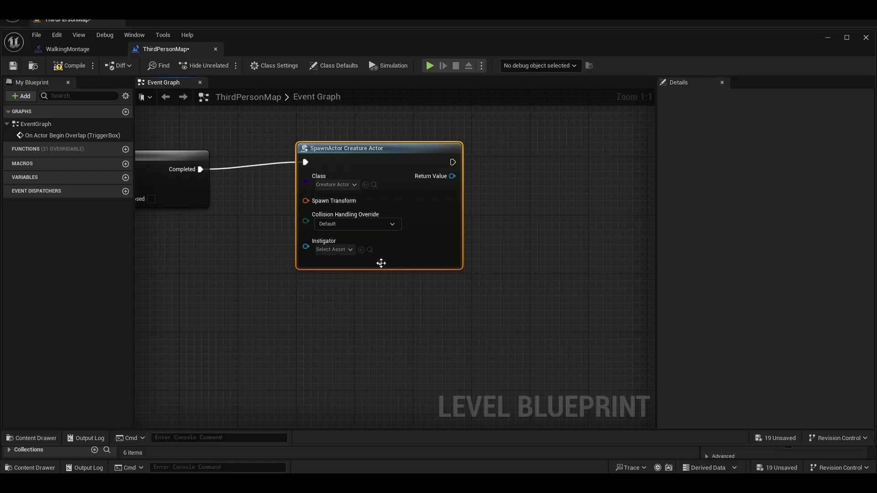
left_click(381, 263)
right_click(314, 201)
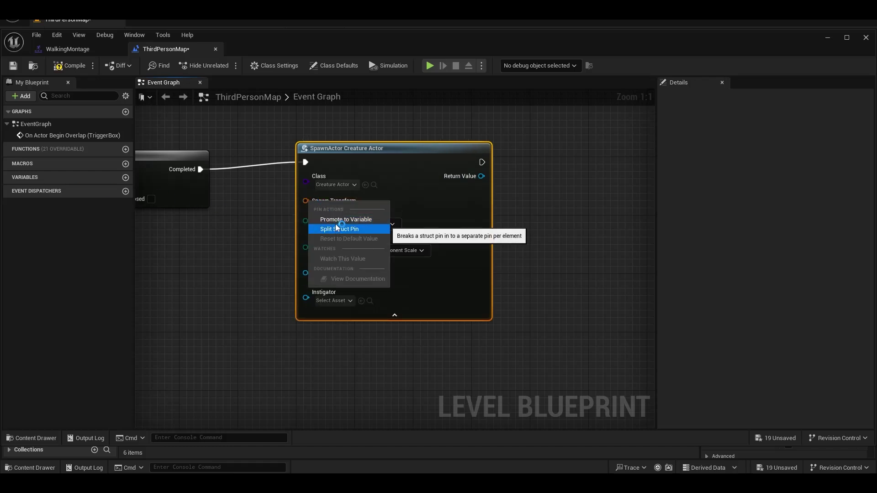
left_click(338, 228)
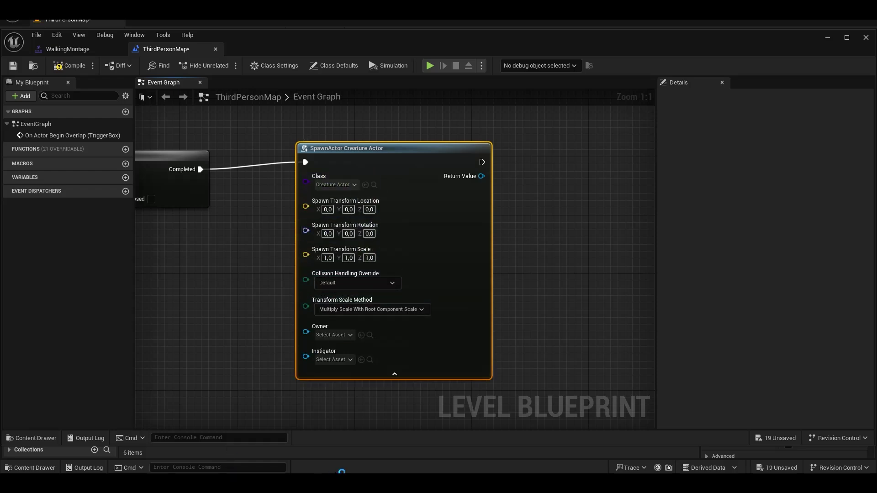
- Place a Cube shape around the trigger box in the level and set its scale to 14 in X and Y
left_click(828, 37)
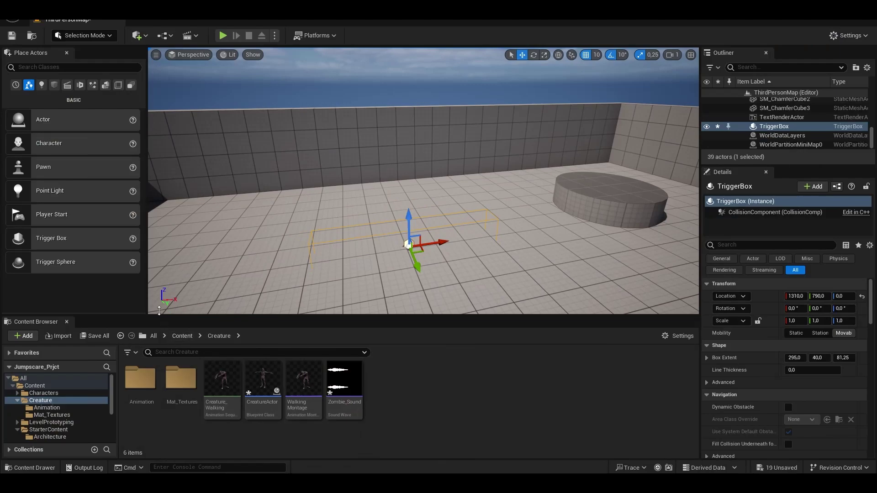
left_click(34, 67)
type("box")
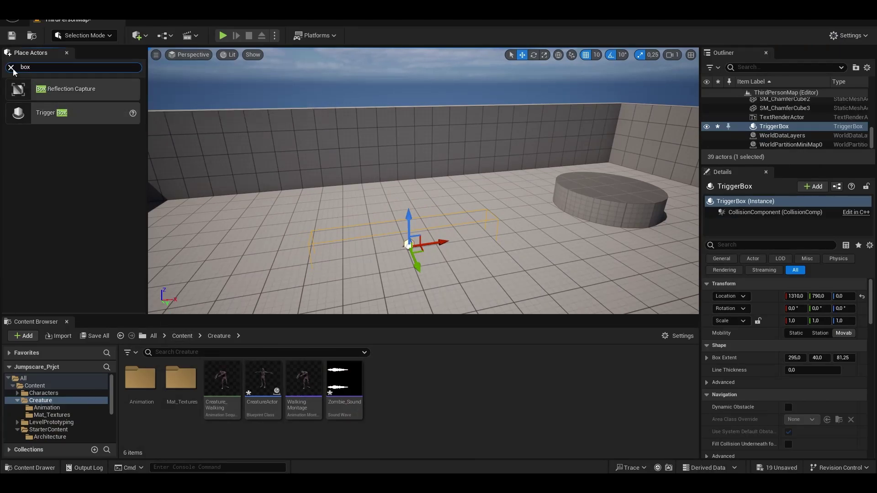
left_click(11, 68)
left_click(15, 85)
left_click(41, 85)
left_click(54, 85)
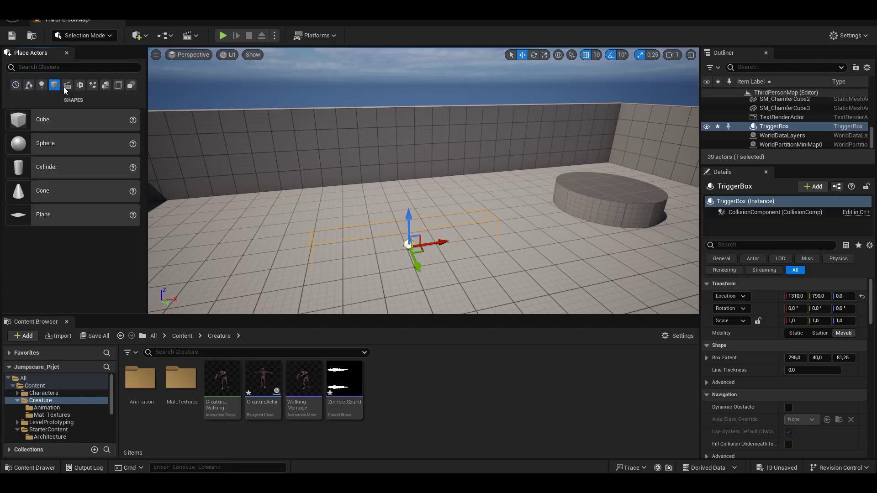
left_click_drag(27, 119, 582, 249)
key("w")
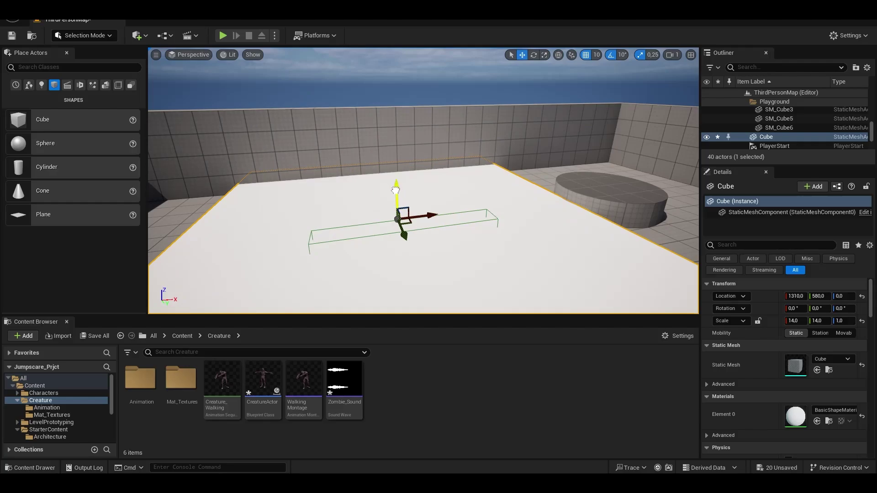
- Raise the cube to Z 330 and flatten it to a Z scale of 0.25
left_click_drag(396, 190, 396, 105)
key("r")
right_click_drag(387, 129, 399, 136)
- Rotate the flattened cube 90° so it stands upright and reduce its X scale to 2.5
key("e")
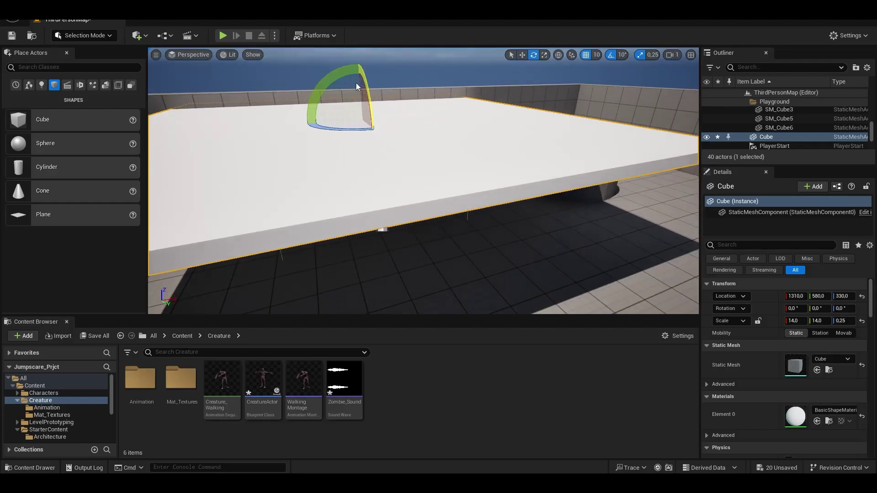
left_click_drag(360, 110, 376, 229)
key("r")
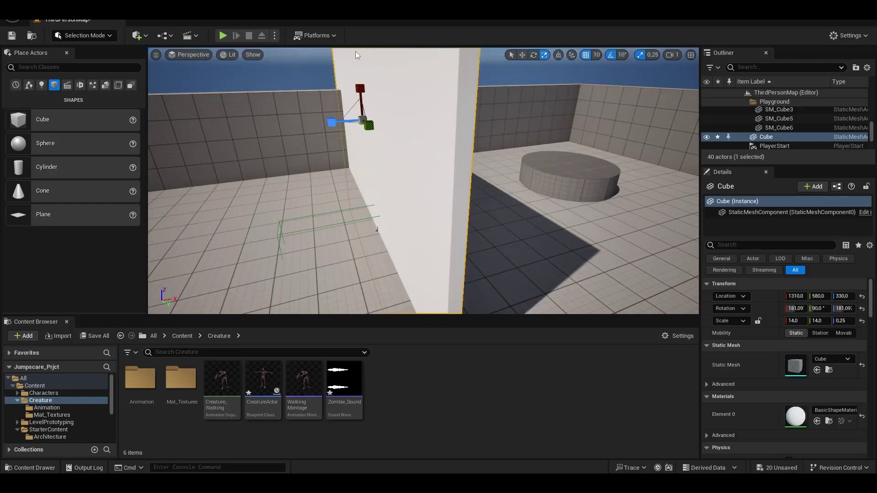
left_click_drag(361, 89, 361, 109)
- Move the upright wall beside the trigger box to X 850 and lower it to Z 120
key("w")
left_click_drag(401, 143, 269, 166)
right_click_drag(269, 164, 230, 169)
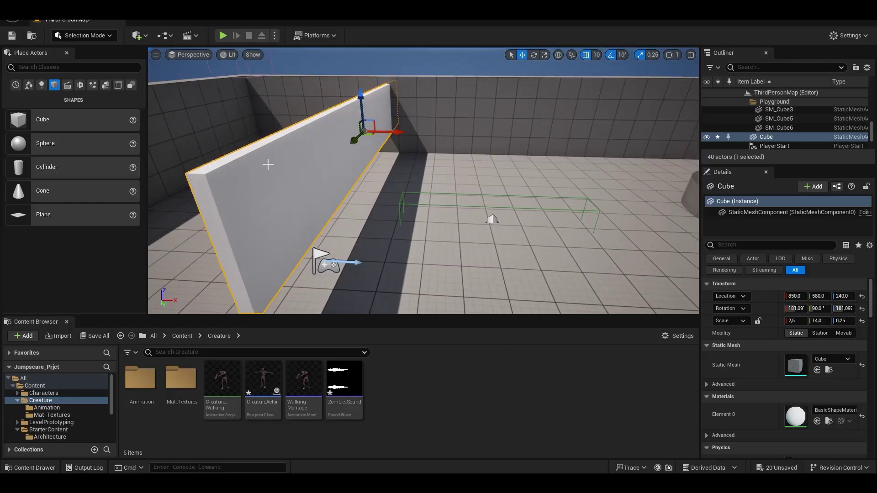
left_click_drag(360, 97, 363, 133)
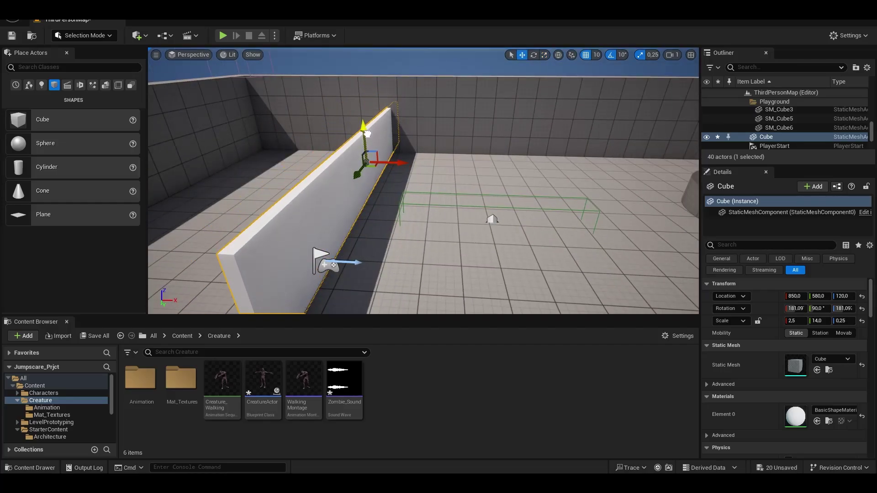
- Increase the wall's X scale to 2.75 and raise it to Z 130
right_click_drag(363, 133, 370, 150)
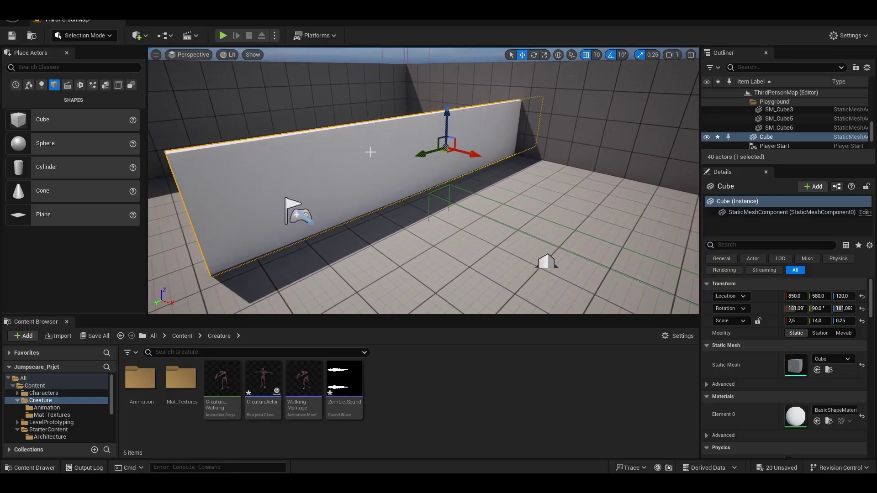
key("r")
left_click_drag(448, 115, 449, 116)
key("w")
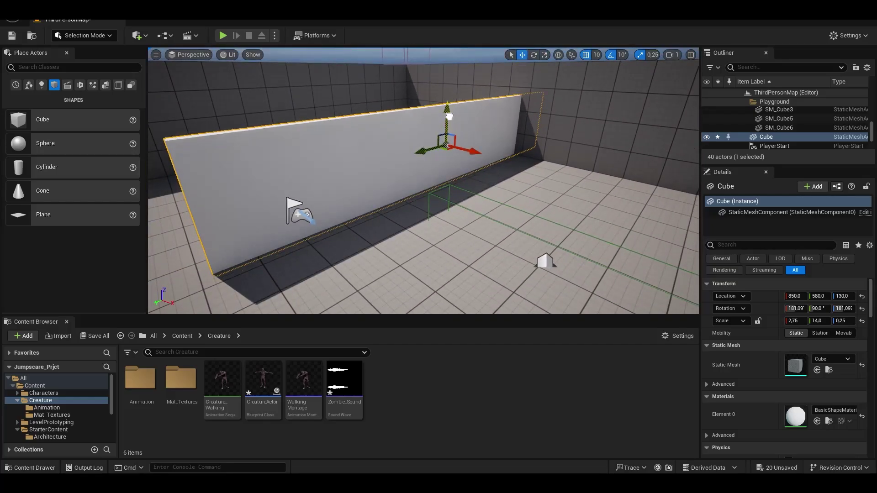
- Duplicate the wall and move the copy to the opposite side of the trigger box at X 1920
key("ctrl+d")
right_click_drag(451, 116, 507, 109)
left_click_drag(336, 174, 652, 200)
right_click_drag(653, 200, 653, 218)
left_click_drag(542, 124, 476, 142)
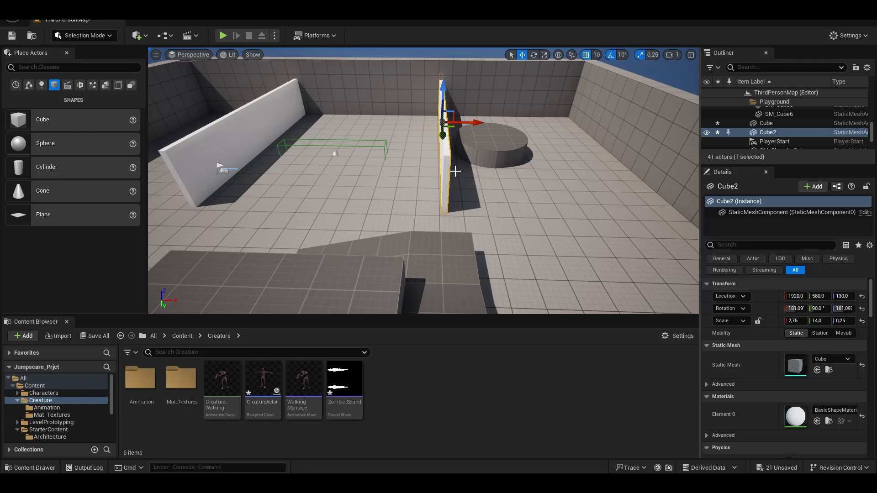
- Duplicate the second wall, rotate the copy flat, and move it to X 1800, Z 200
key("ctrl+d")
key("e")
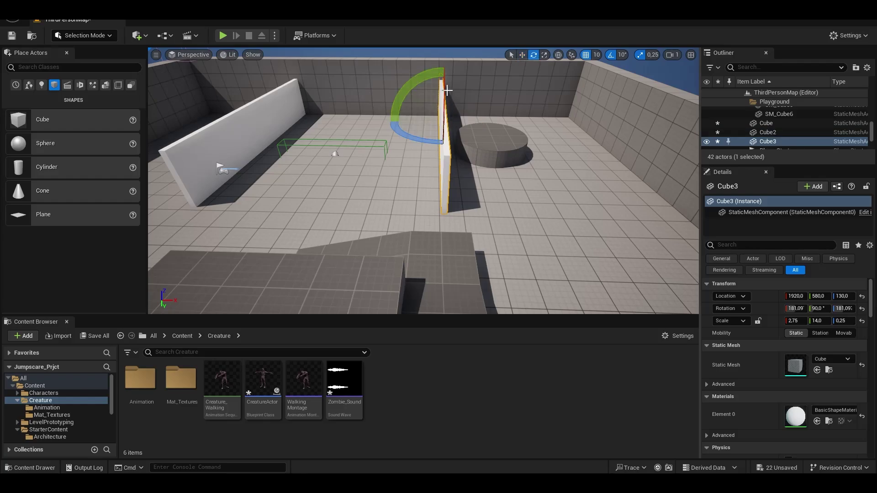
left_click_drag(434, 143, 342, 153)
key("w")
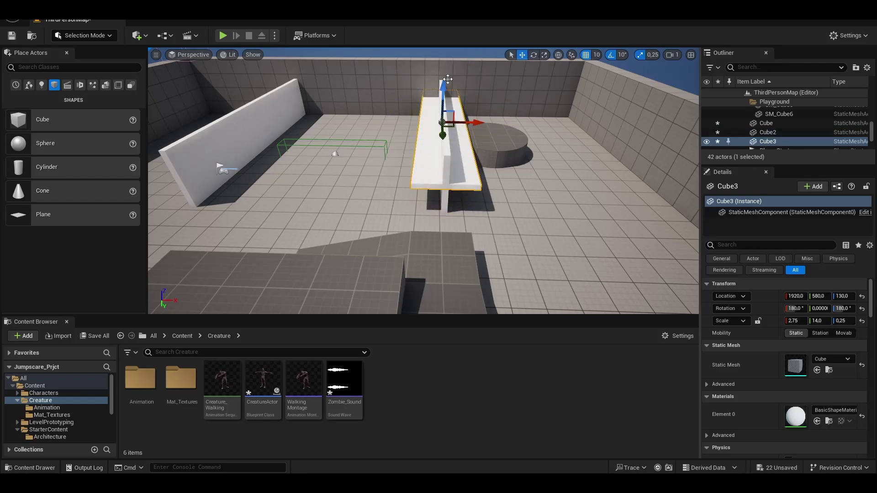
left_click_drag(478, 122, 449, 122)
left_click_drag(415, 95, 414, 80)
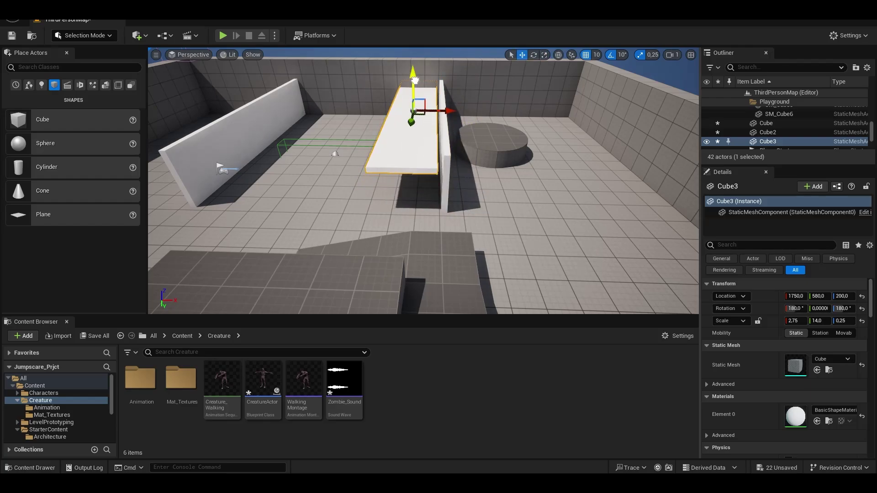
left_click_drag(450, 111, 458, 111)
- Stretch the flat slab to an X scale of 14.75 and position it across both walls at X 1510, Z 260
key("r")
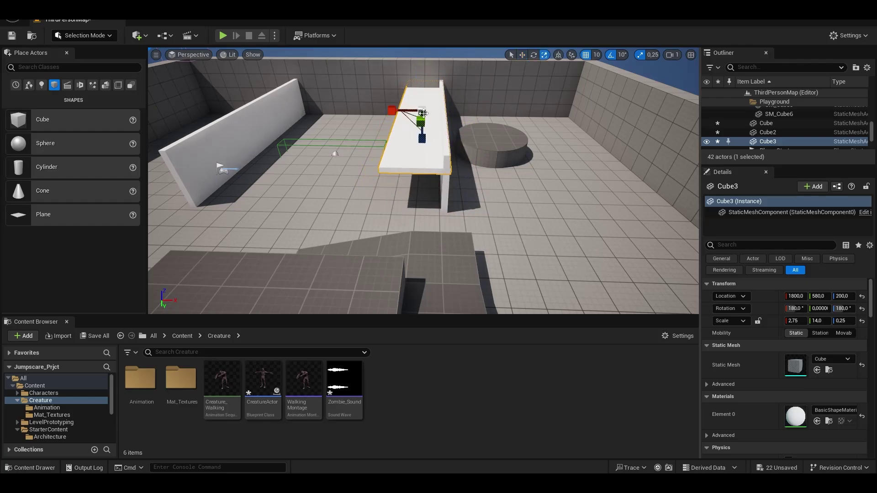
left_click_drag(392, 110, 189, 110)
key("w")
left_click_drag(451, 112, 403, 111)
left_click_drag(371, 75, 371, 64)
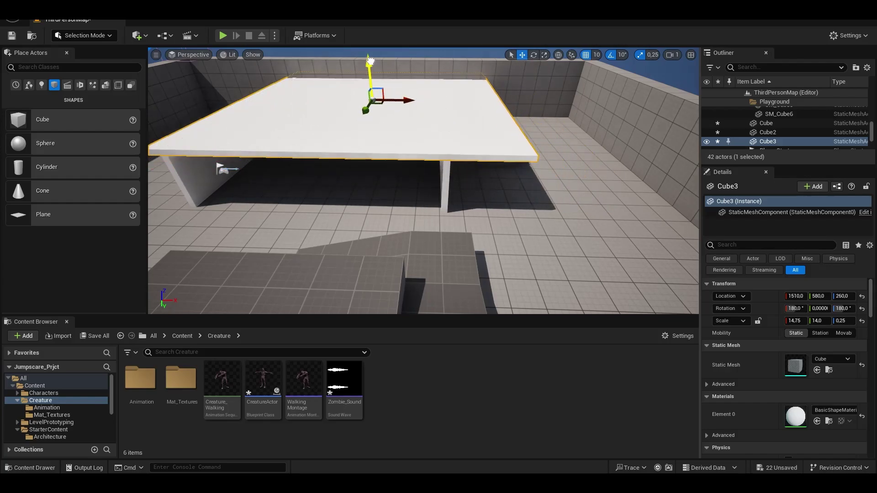
- Move the TriggerBox inside the covered corridor to X 1330, Y 700, Z 20
right_click_drag(371, 64, 343, 78)
key("w")
key("s")
key("w")
left_click(355, 196)
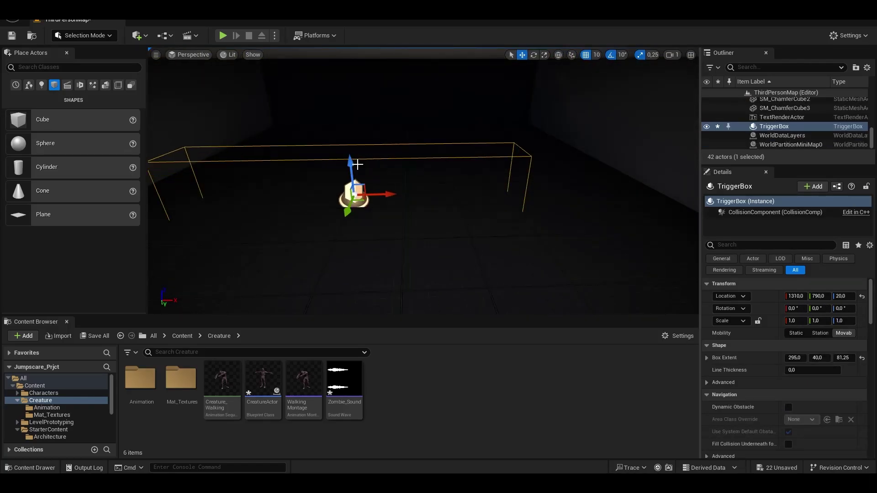
left_click_drag(360, 191, 371, 189)
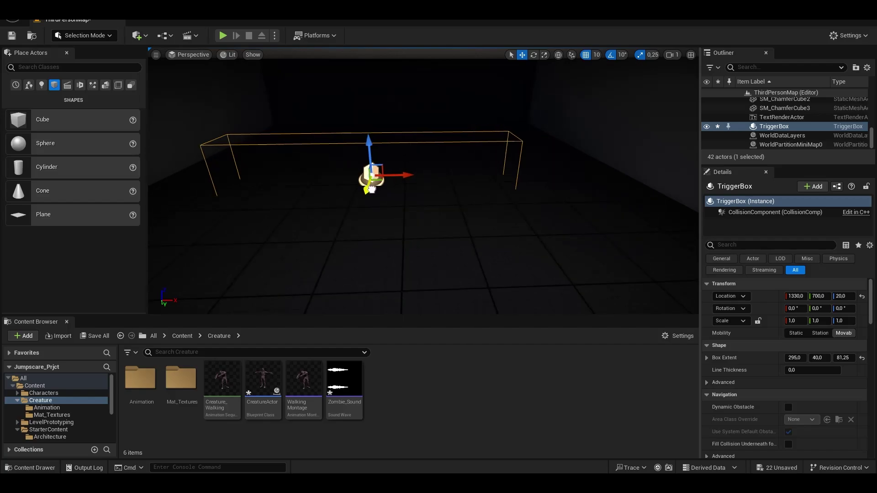
- Place a CreatureActor in the dark corridor beyond the trigger box at X 1350, Y 180, Z 20
left_click(363, 247)
right_click_drag(343, 206, 340, 175)
key("w")
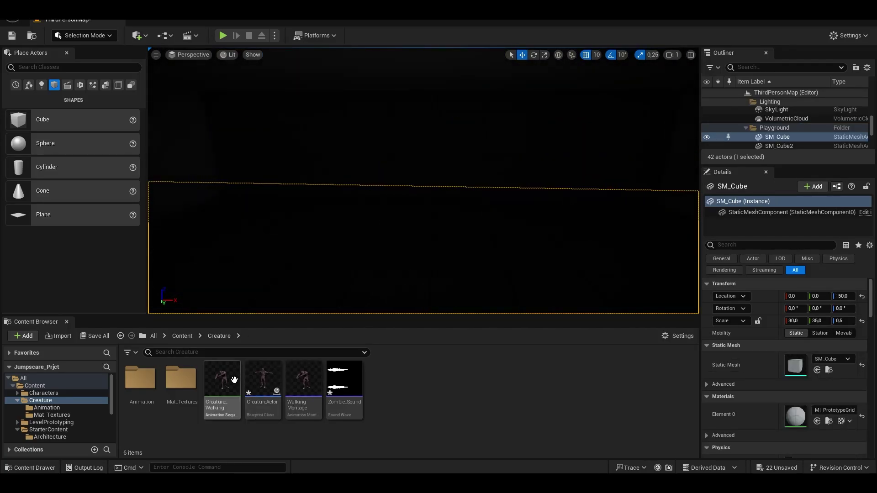
left_click_drag(263, 379, 409, 222)
mouse_move(408, 223)
right_mouse_down()
mouse_move(384, 218)
mouse_move(404, 218)
right_mouse_up()
left_click_drag(389, 211, 414, 207)
right_click_drag(415, 207, 402, 199)
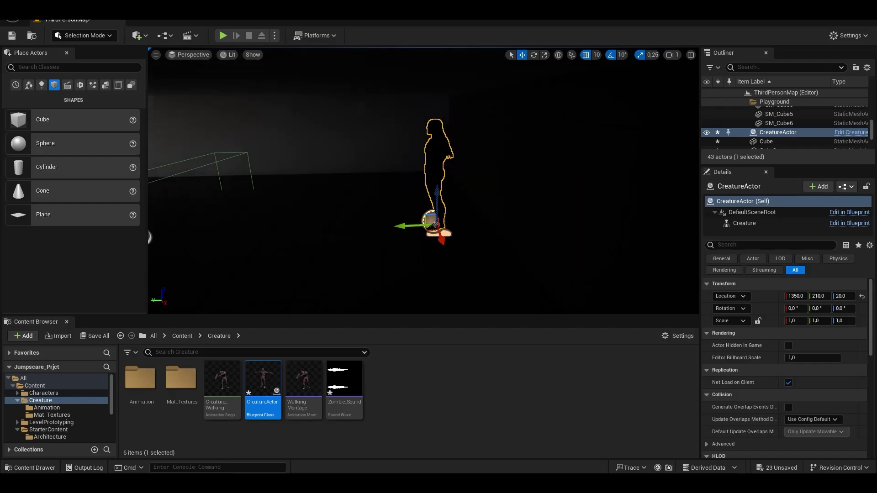
left_click_drag(402, 225, 384, 222)
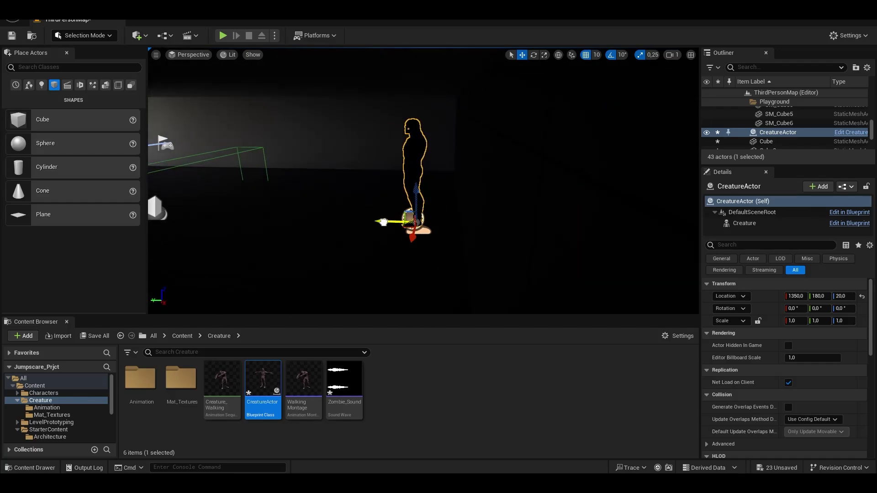
right_click_drag(383, 222, 617, 197)
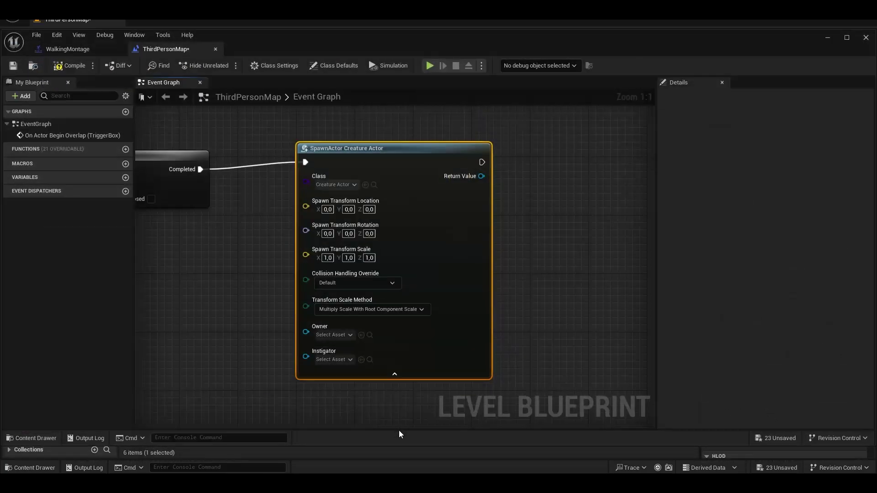
- Set the SpawnActor node's Spawn Transform Location to X 1350, Y 180, Z 20 in the level blueprint
type("1350")
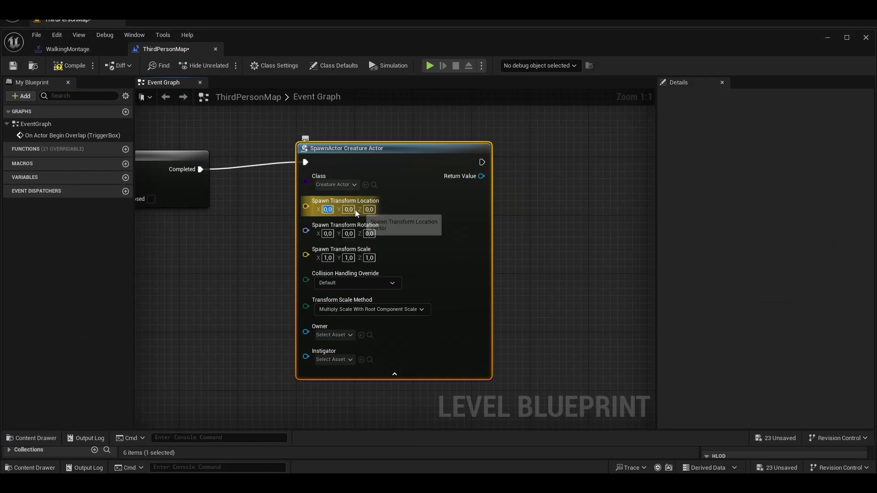
key("Tab")
type("18")
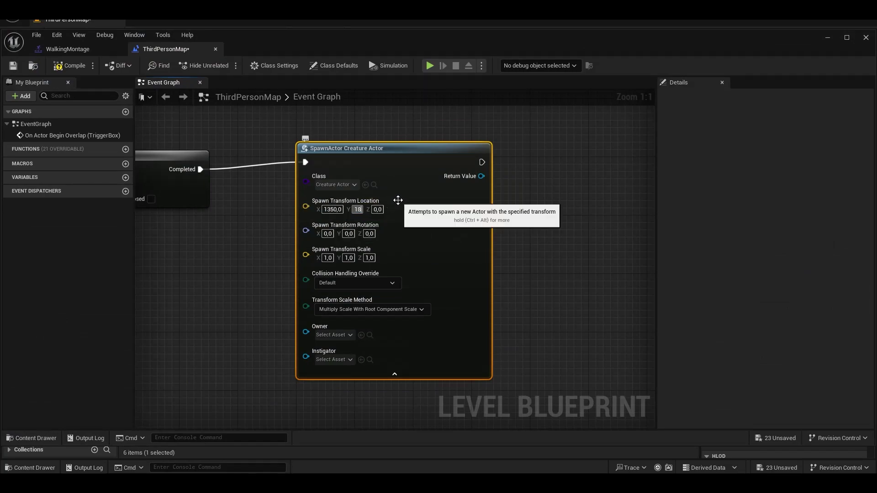
left_click(388, 211)
type("2")
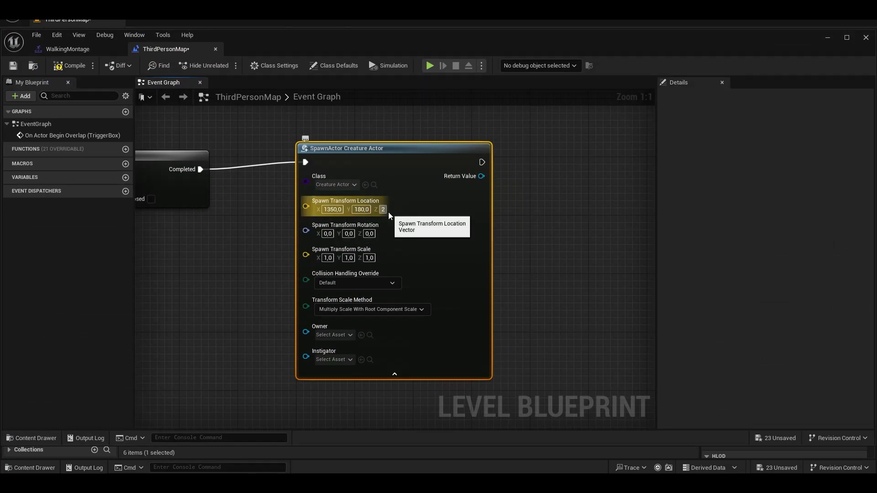
type("0")
key("Return")
left_click_drag(483, 45, 311, 229)
double_click(311, 229)
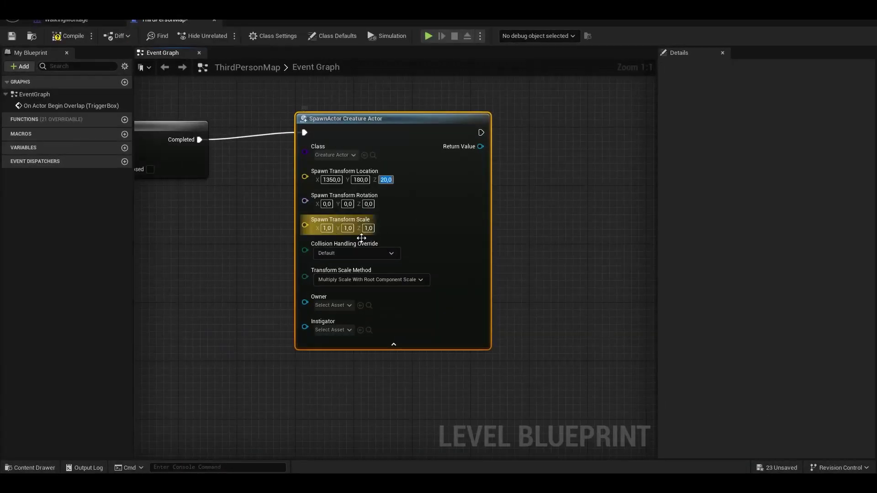
- Connect a Play Sound 2D node to the SpawnActor node's execution output
right_click_drag(441, 193, 351, 220)
left_click_drag(392, 174, 467, 148)
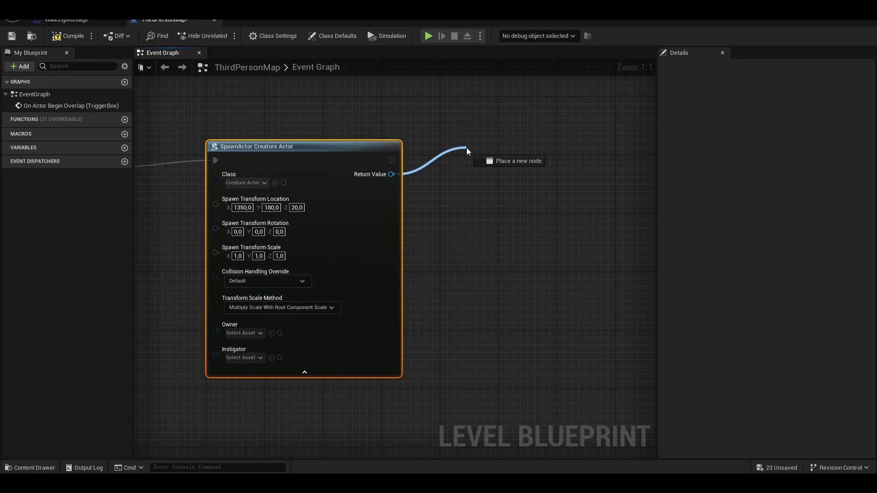
left_click(424, 143)
left_click_drag(385, 169, 474, 135)
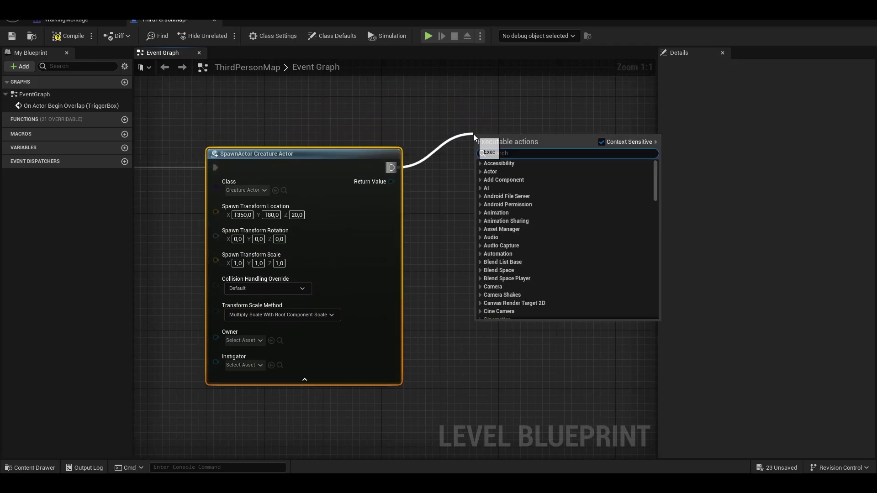
type("play sound")
key("Return")
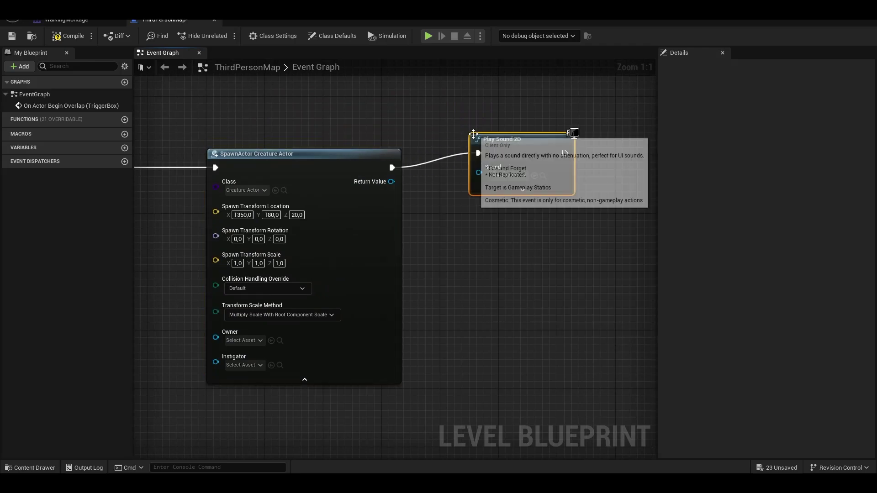
- Set the Play Sound 2D node's sound to Zombie_Sound
right_click_drag(517, 231, 464, 231)
left_click(465, 175)
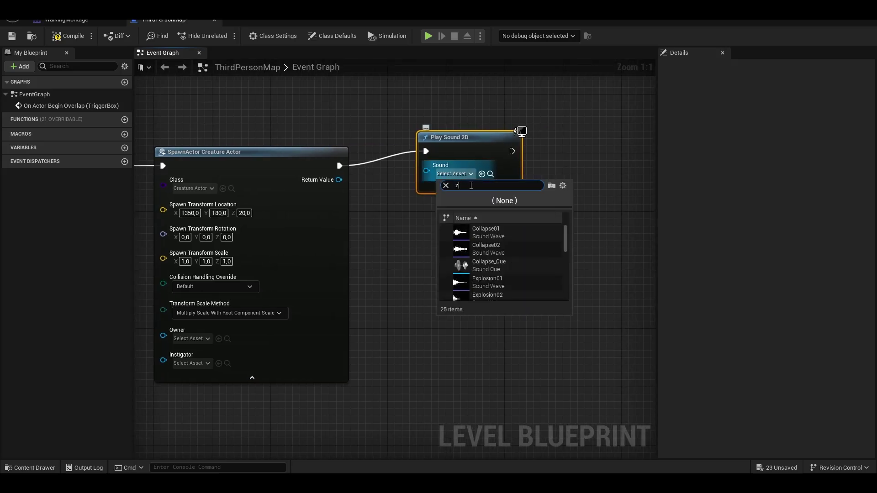
type("z")
left_click(514, 236)
right_click_drag(524, 203, 466, 203)
left_click_drag(461, 149, 555, 101)
type("play")
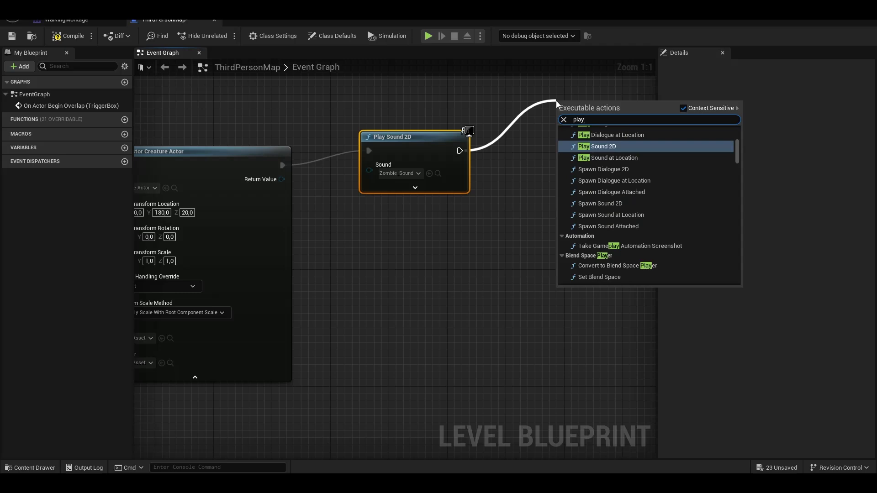
right_click_drag(453, 106, 411, 134)
right_click_drag(468, 144, 405, 165)
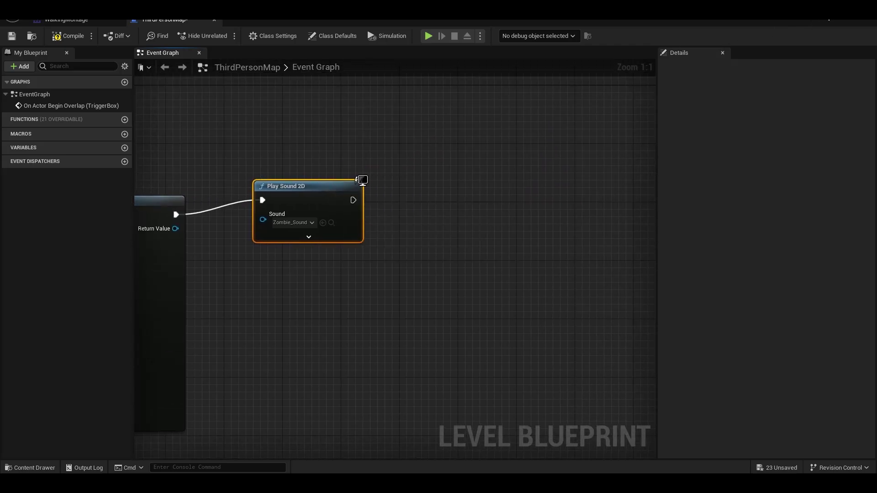
- Connect a Delay node to the Play Sound 2D node's execution output
right_click_drag(357, 181, 249, 213)
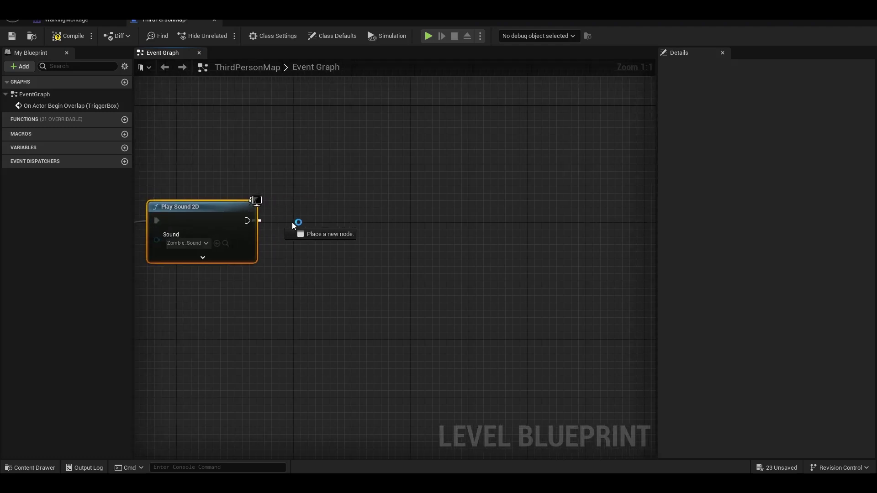
left_click_drag(292, 222, 316, 216)
type("de")
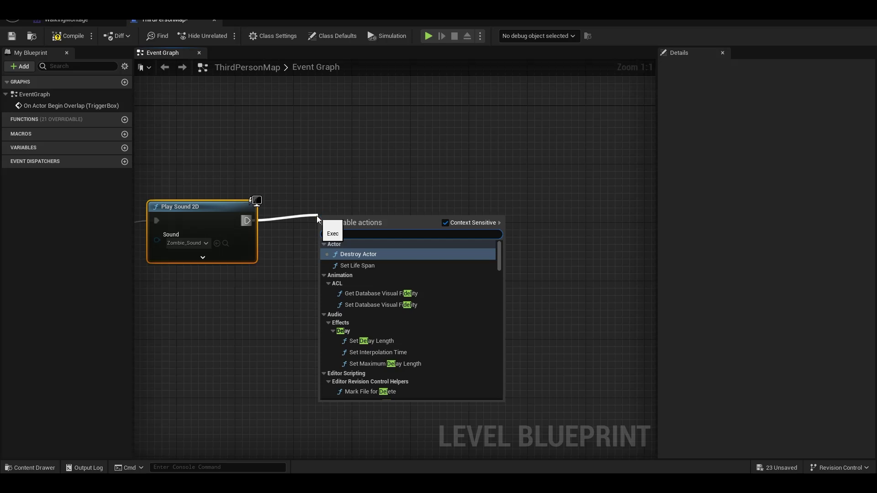
type("lay")
left_click(364, 333)
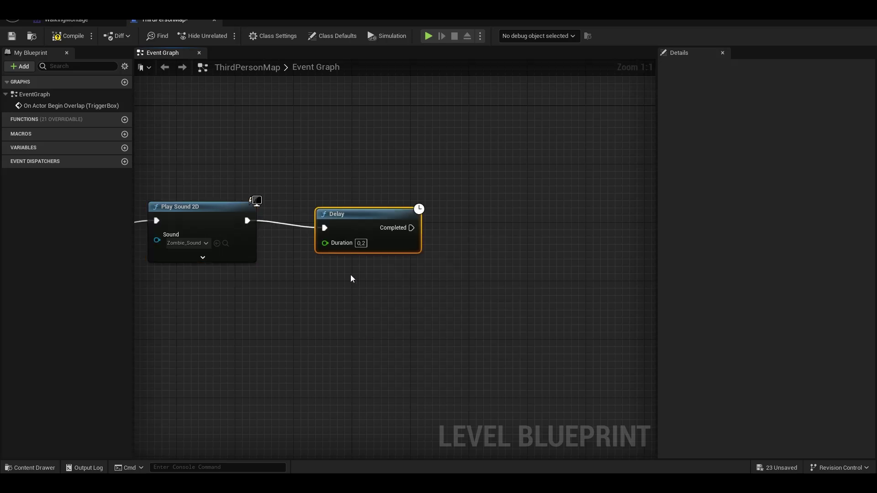
- Set the Delay node's duration to 2 seconds
right_click_drag(354, 250, 312, 241)
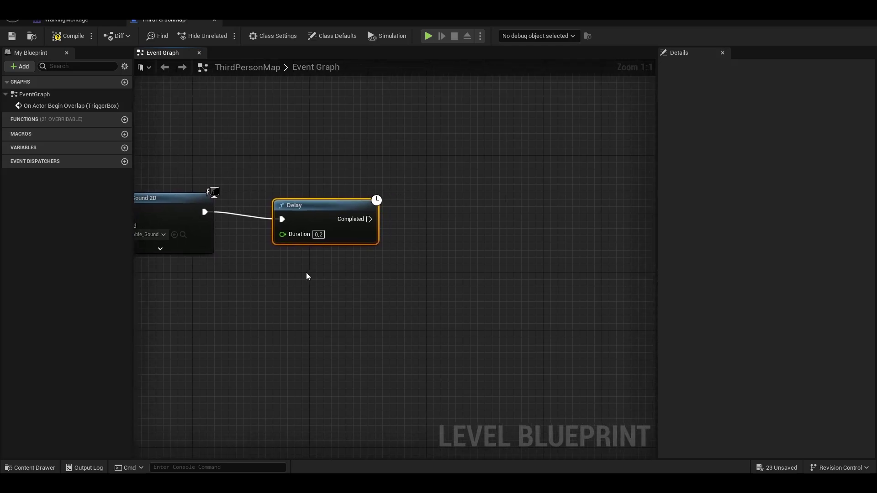
left_click(324, 234)
type("2")
key("Return")
- Connect a Destroy Actor node to the Delay's Completed output and link the SpawnActor's Return Value to its Target
right_click_drag(461, 245, 373, 238)
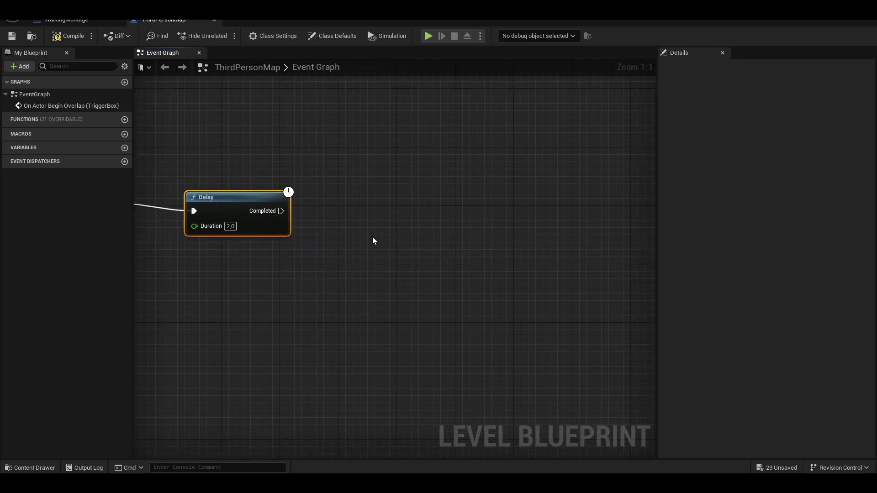
left_click_drag(281, 211, 357, 201)
type("destroy")
left_click(402, 239)
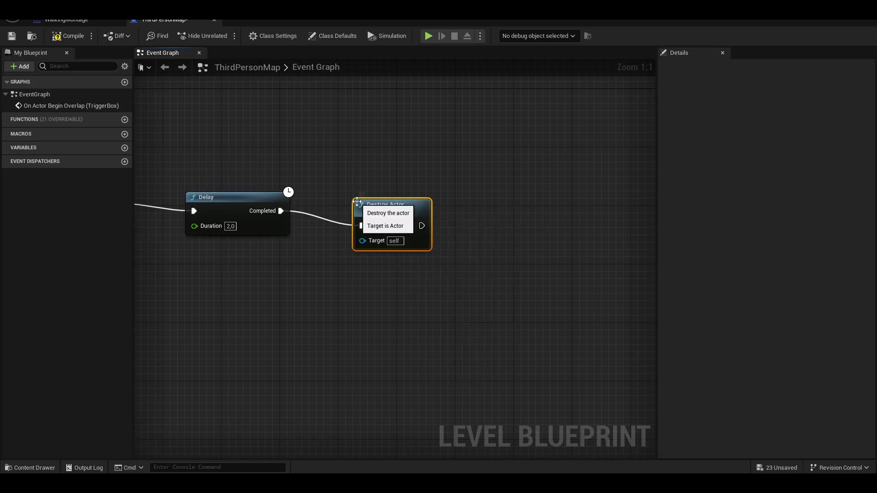
left_click_drag(370, 245, 226, 232)
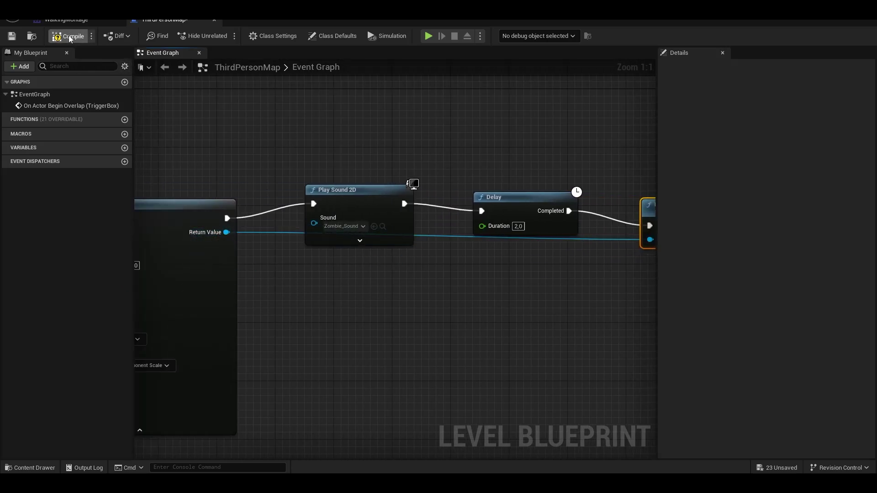
right_click_drag(441, 163, 341, 163)
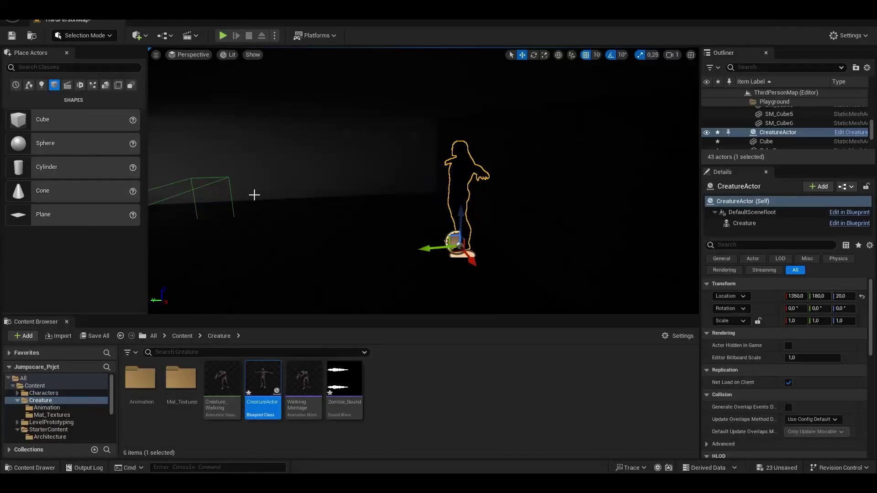
- Place a Spot Light near the ceiling above the creature in the level, at X 1390, Y 170, Z 230
left_click(40, 87)
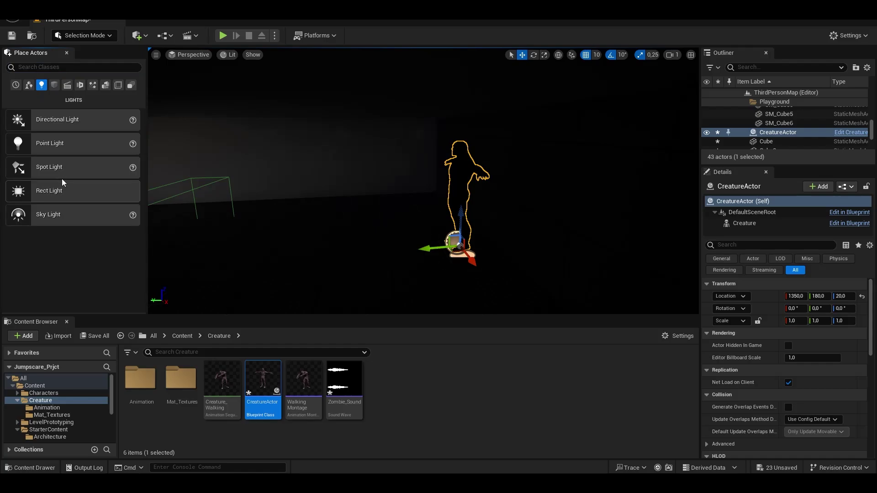
left_click_drag(59, 170, 482, 76)
right_click_drag(487, 56, 566, 74)
left_click_drag(549, 101, 238, 106)
right_click_drag(264, 138, 224, 141)
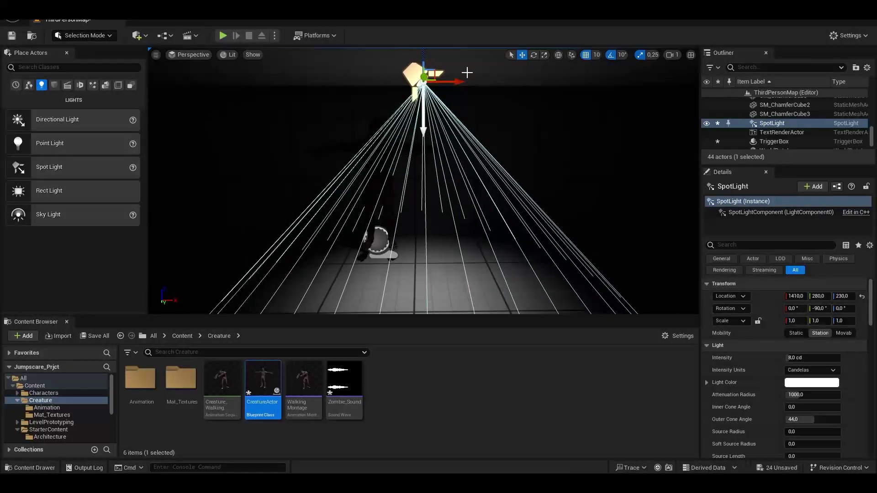
right_click_drag(466, 72, 429, 73)
left_click_drag(516, 82, 495, 83)
right_click_drag(462, 78, 356, 83)
left_click_drag(322, 128, 387, 131)
- Tilt the spot light by 30° to a rotation of X -90°, Y -60°, Z 90°
key("e")
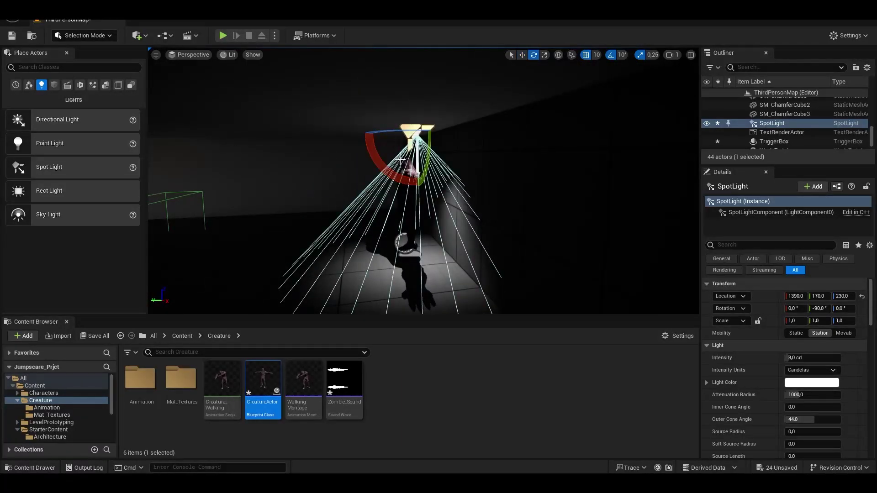
right_click_drag(377, 168, 352, 167)
left_click_drag(417, 166, 408, 149)
left_click_drag(480, 80, 489, 84)
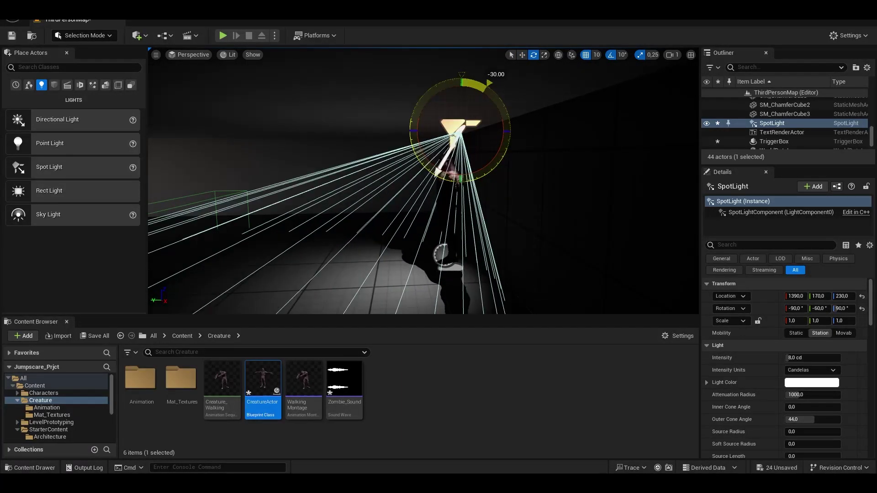
- Move the spot light to X 1360, Y 150, Z 260 so it hangs above and behind the creature
key("w")
left_click_drag(428, 133, 455, 132)
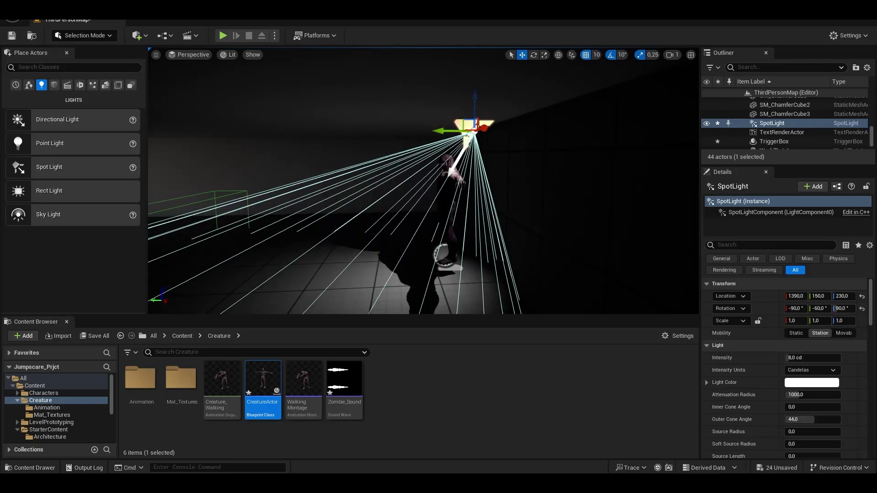
right_click_drag(527, 119, 617, 124)
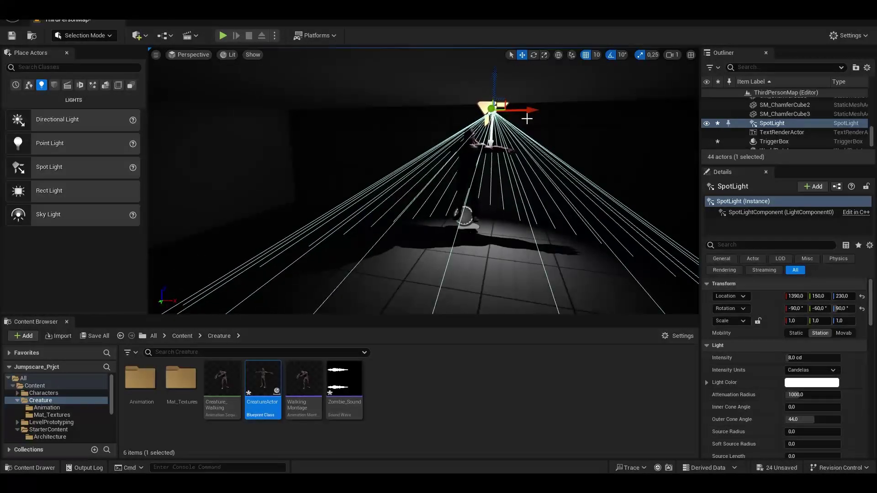
right_click_drag(527, 119, 517, 119)
left_click_drag(554, 112, 538, 111)
left_click_drag(507, 83, 509, 69)
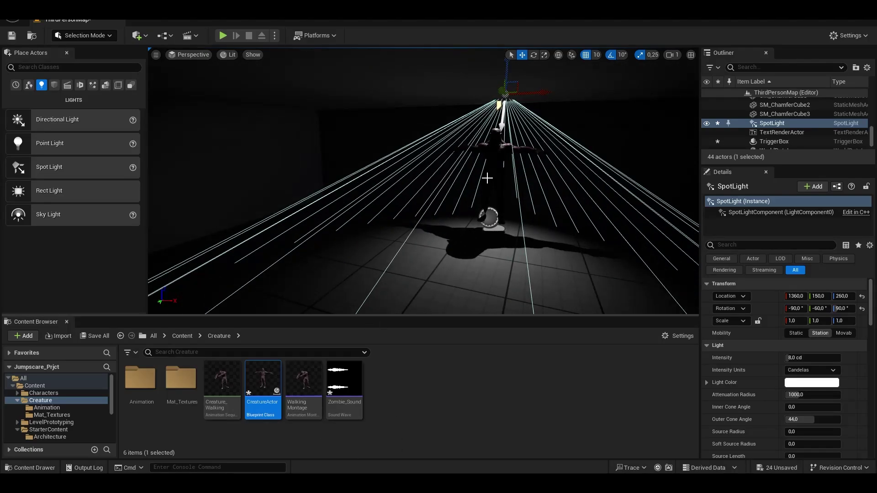
- Delete the CreatureActor placed in the level
left_click(488, 145)
left_click(491, 143)
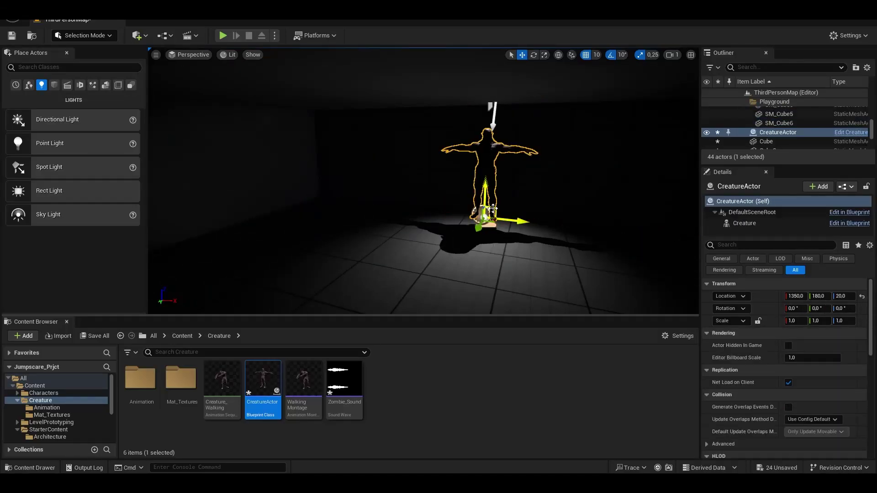
key("Delete")
- Play-test the level and walk the character toward the dark corridor
right_click_drag(249, 114, 315, 118)
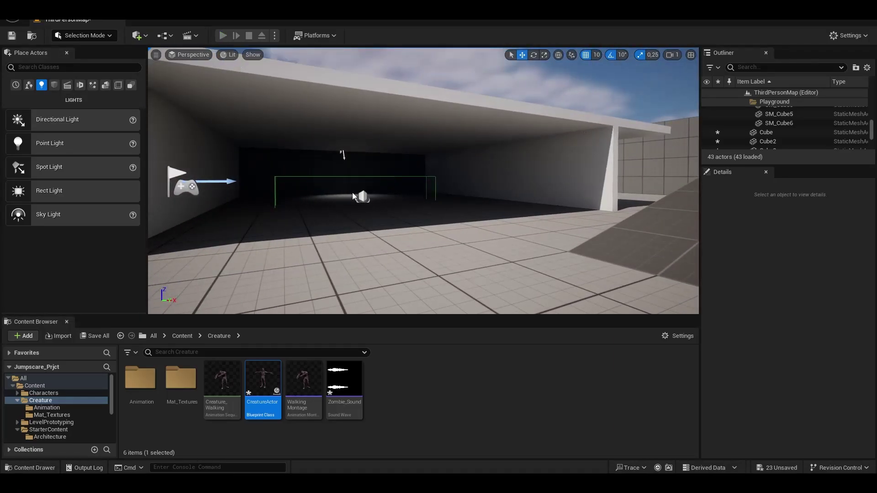
key("alt+p")
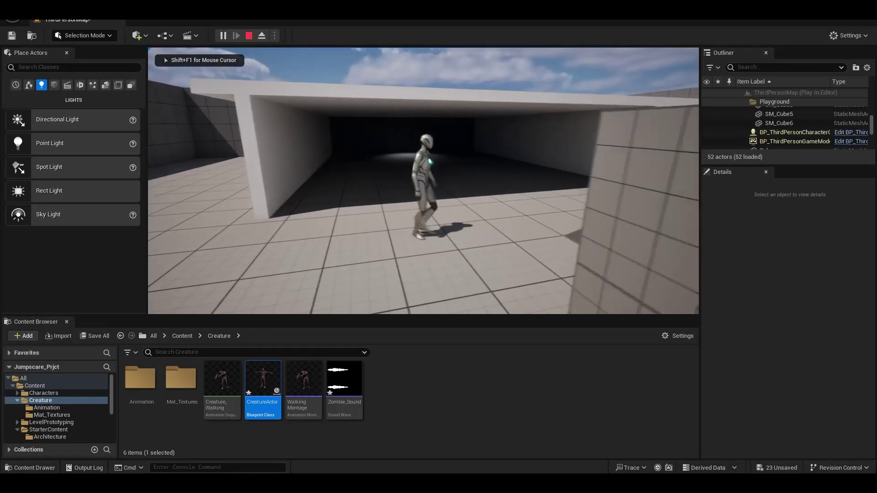
key("w")
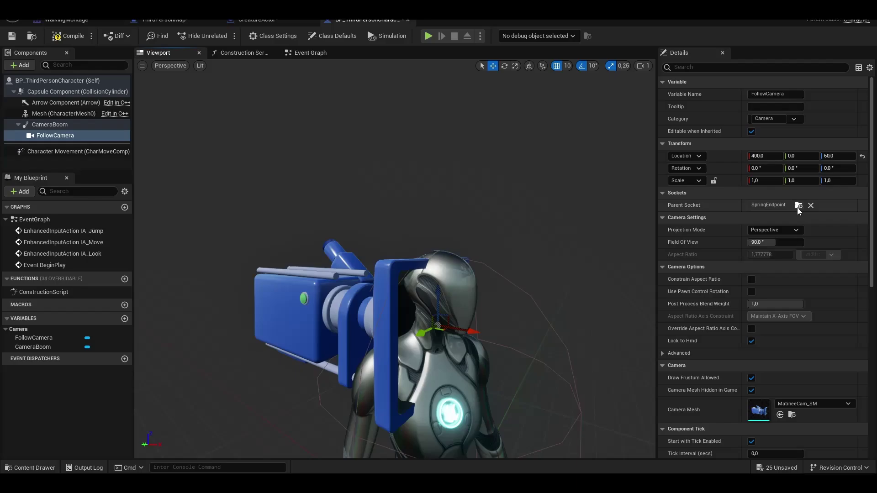
- Try to assign the head bone as the FollowCamera's parent socket while it is under CameraBoom
left_click(798, 205)
type("he")
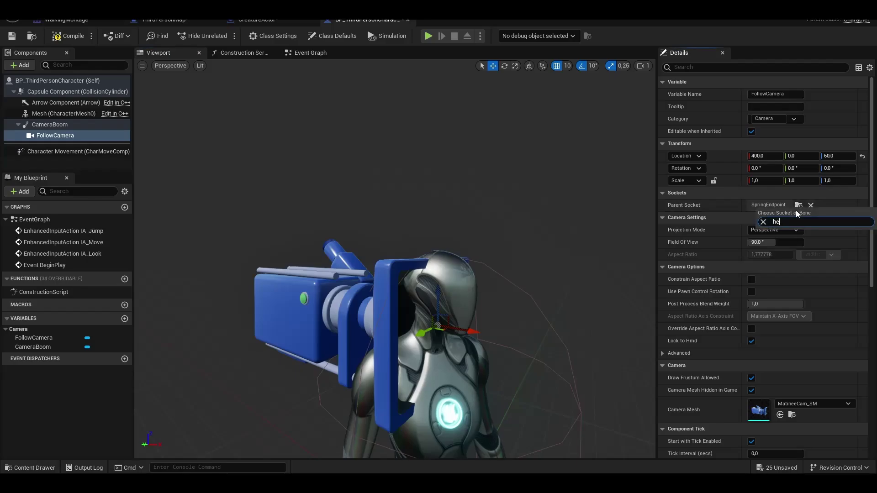
type("ad")
left_click(741, 194)
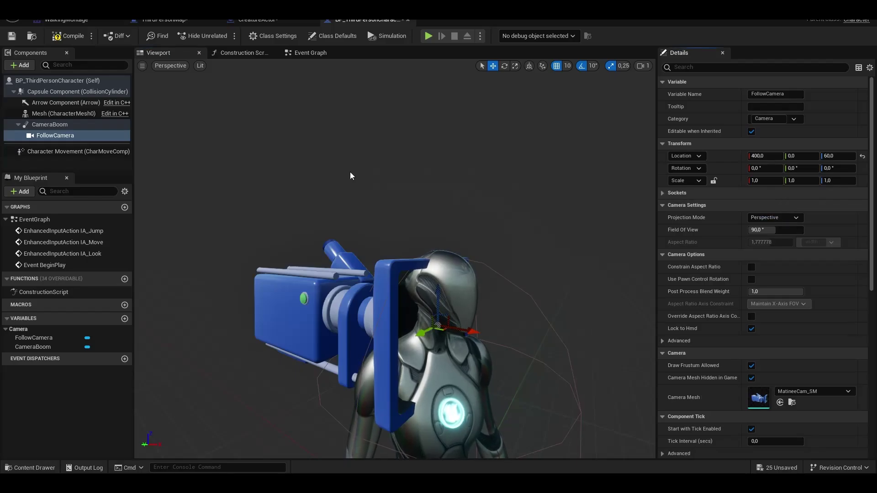
left_click(738, 194)
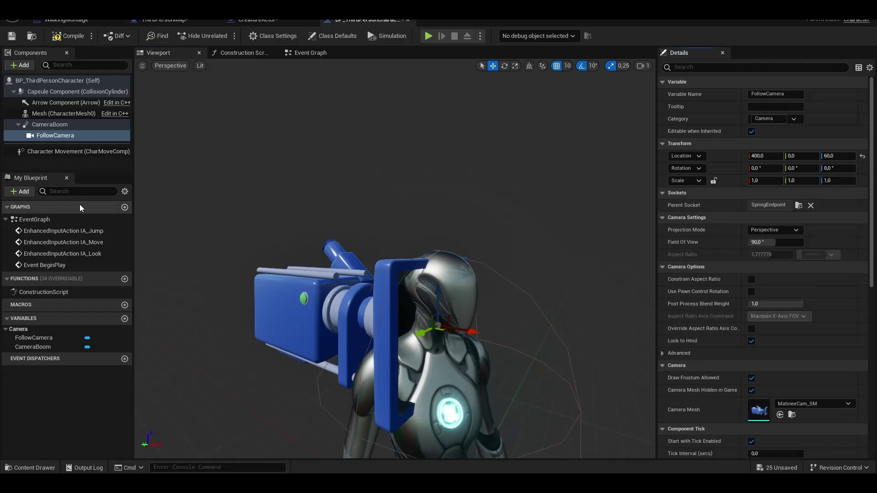
- Reparent the FollowCamera to the character's Mesh and delete the CameraBoom component
left_click_drag(55, 135, 67, 118)
left_click(65, 135)
key("Delete")
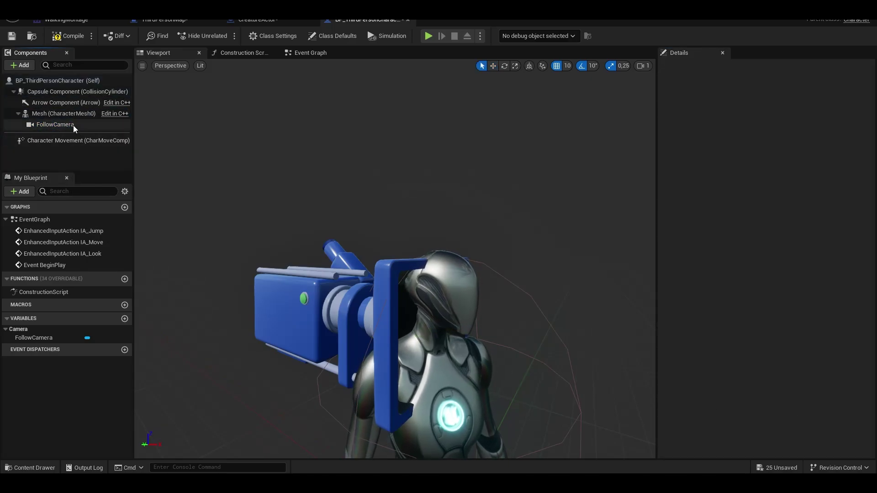
- Set the FollowCamera's Parent Socket to head
left_click(73, 125)
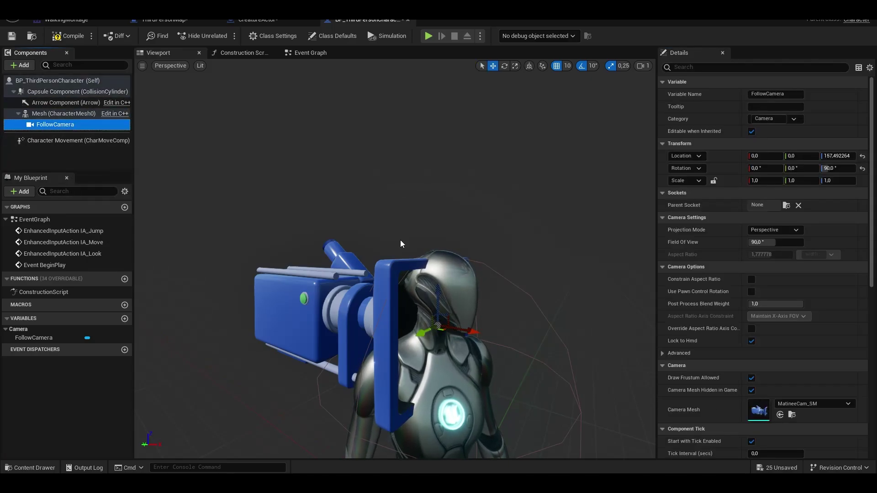
left_click(788, 206)
type("head")
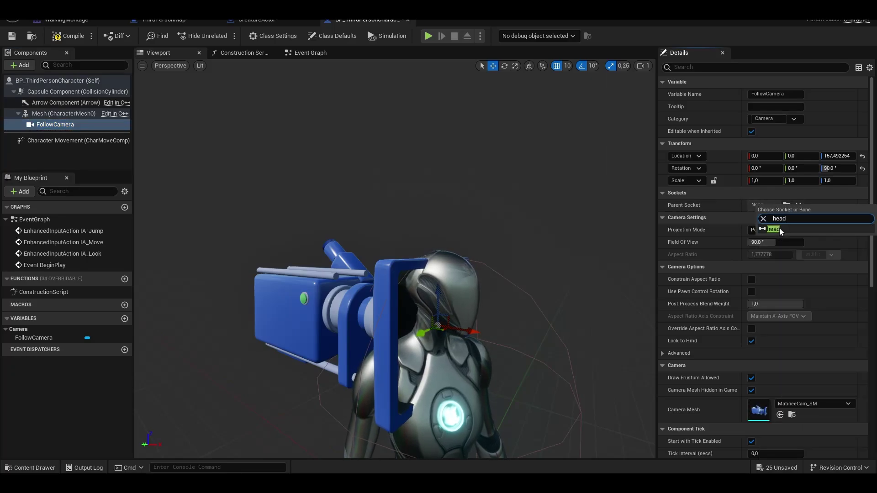
left_click(777, 230)
- Set the FollowCamera's X rotation to 90° and move the camera close to the character's head
right_click_drag(591, 262, 510, 263)
key("s")
key("a")
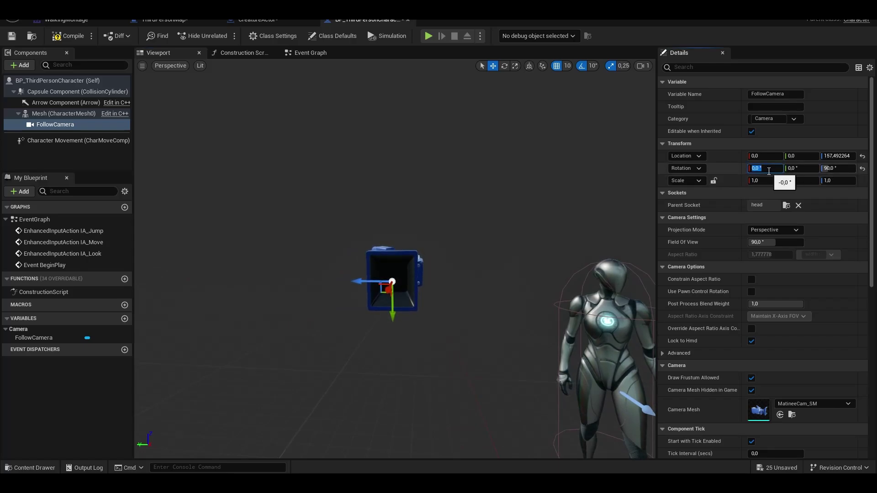
key("Return")
key("a")
right_click_drag(446, 282, 491, 281)
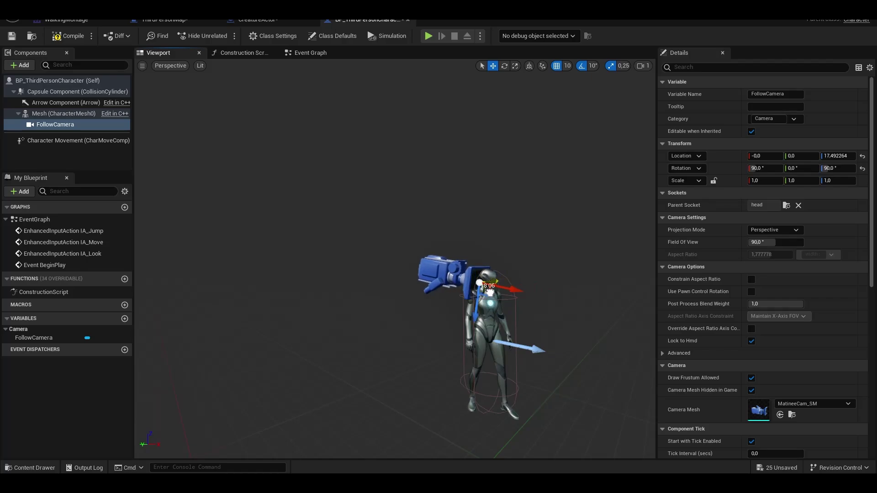
- Set the FollowCamera's Z location to 0, move it to Y 10 in front of the face, and compile the blueprint
left_click(825, 156)
type("0")
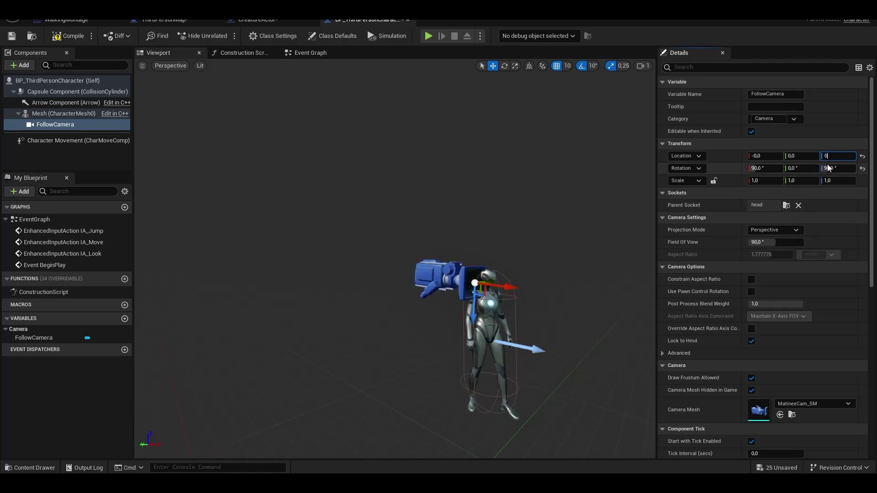
right_click_drag(533, 274, 550, 288)
key("w")
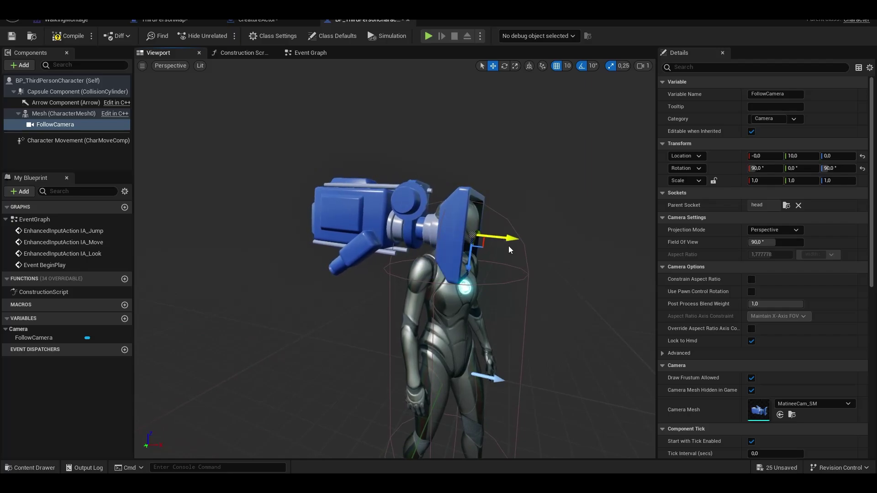
left_click(69, 36)
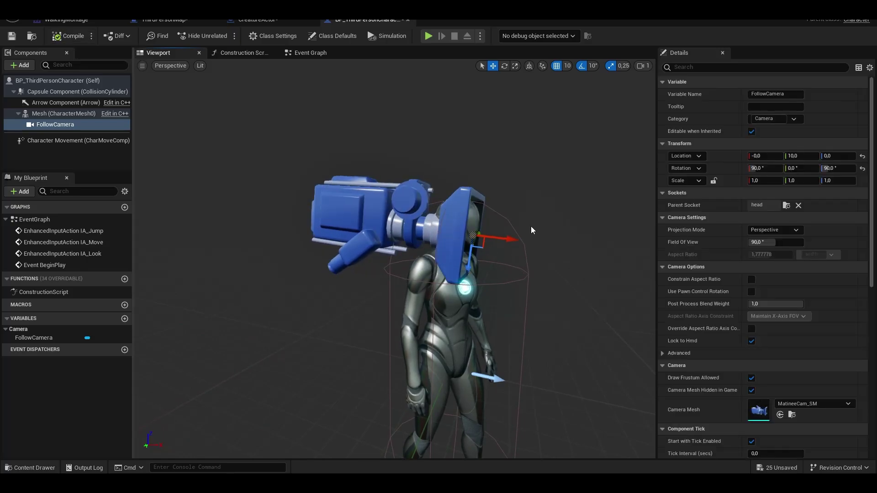
- Enable Use Pawn Control Rotation on the FollowCamera and Use Controller Rotation Yaw in the character's class defaults
left_click(751, 292)
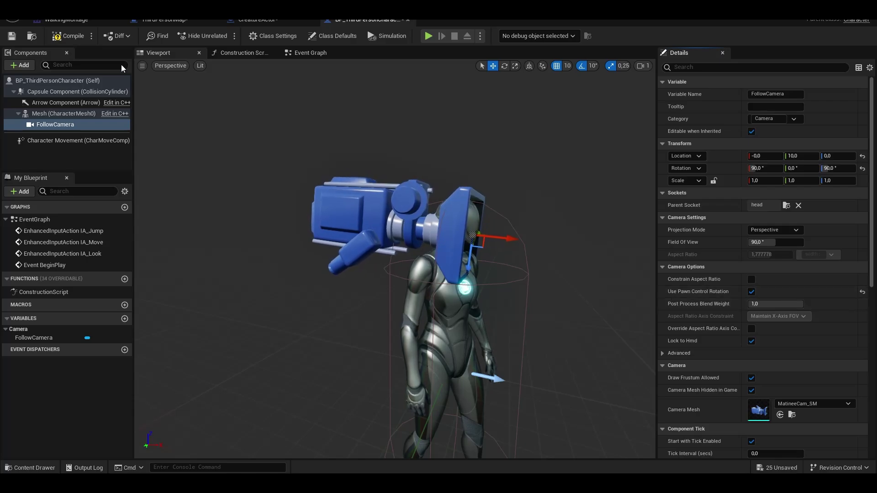
left_click(69, 36)
left_click(332, 36)
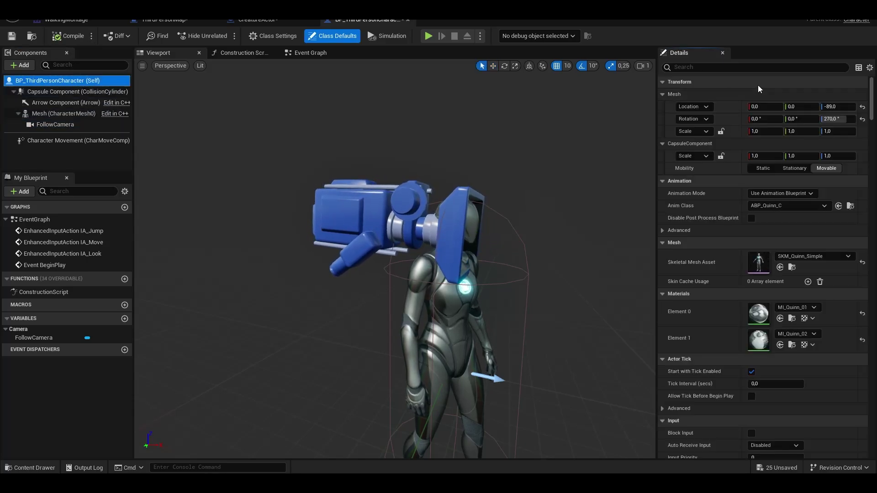
left_click(777, 67)
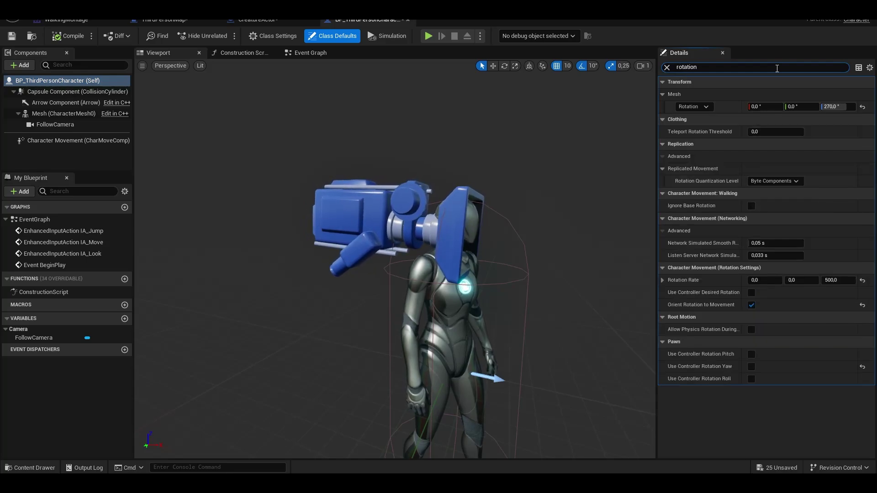
left_click(752, 366)
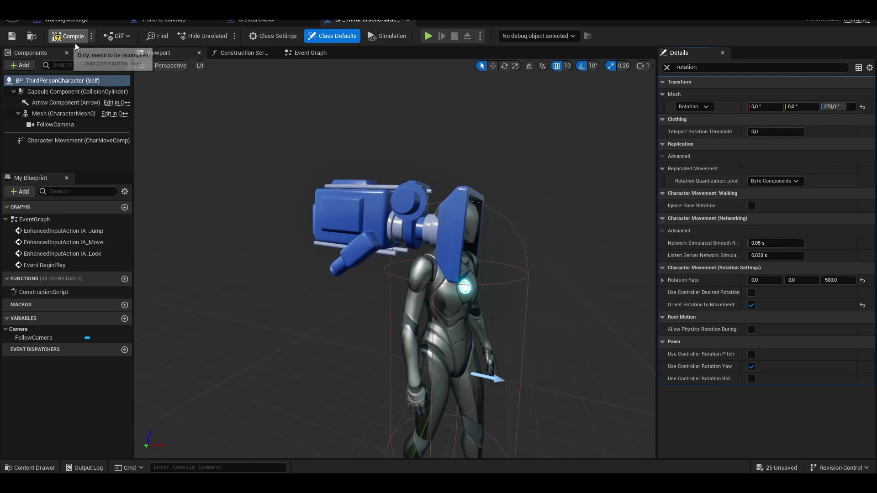
- Set the Creature mesh's Anim to Play to WalkingMontage in the CreatureActor blueprint
left_click(257, 20)
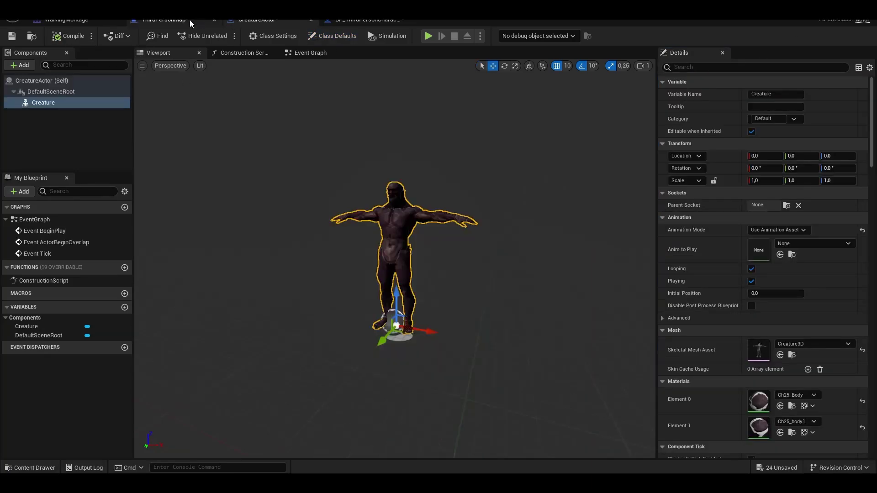
left_click(777, 230)
left_click(776, 249)
left_click(804, 243)
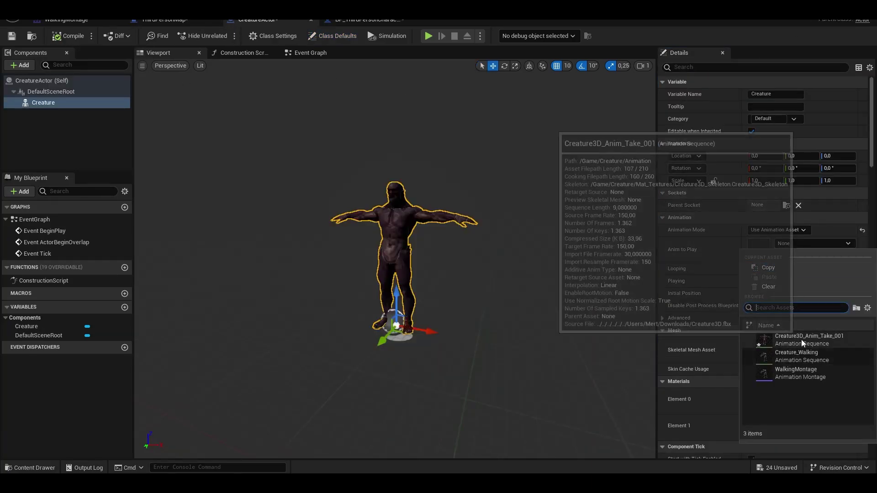
left_click(796, 372)
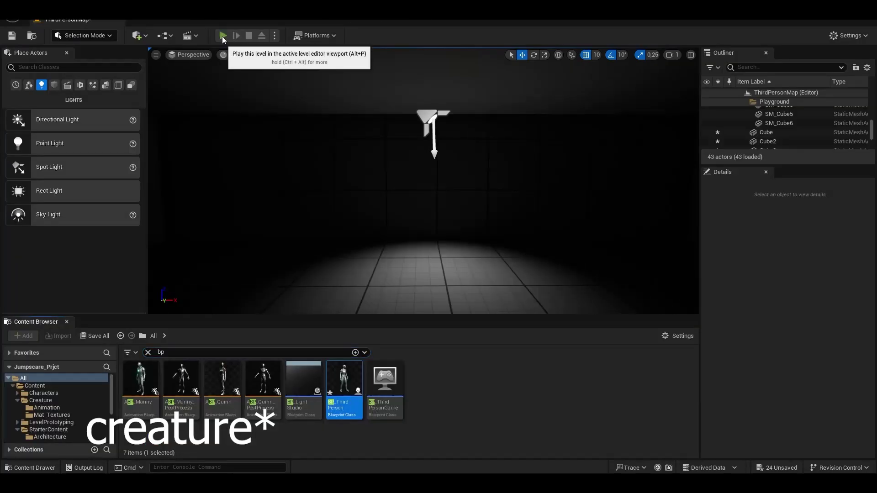
- Play-test the level by walking forward into the trigger area to watch the creature spawn, and stop the session
left_click(222, 36)
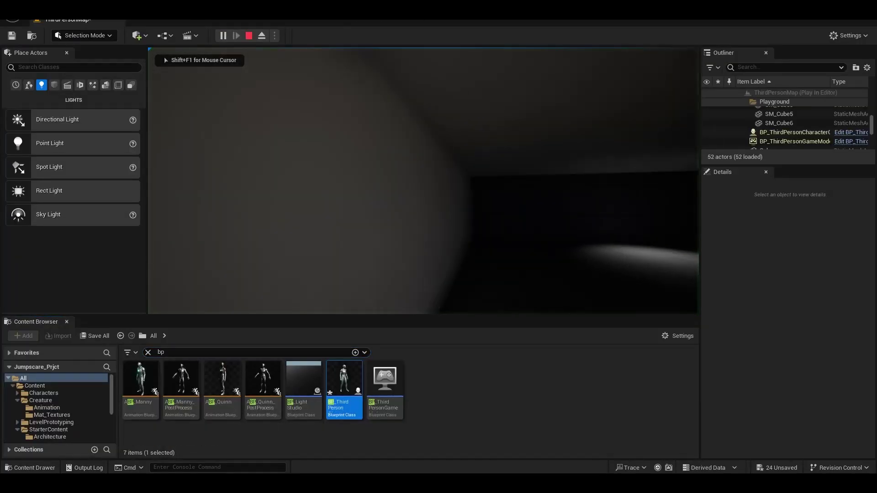
key("w")
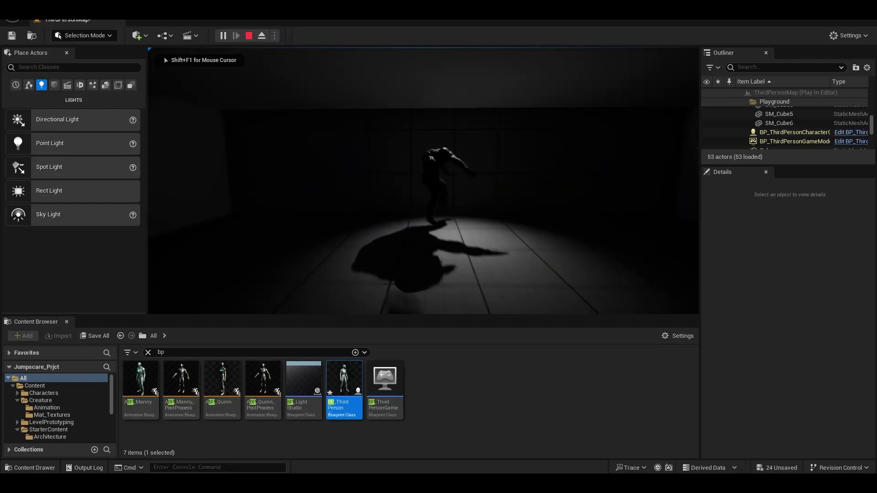
key("Escape")
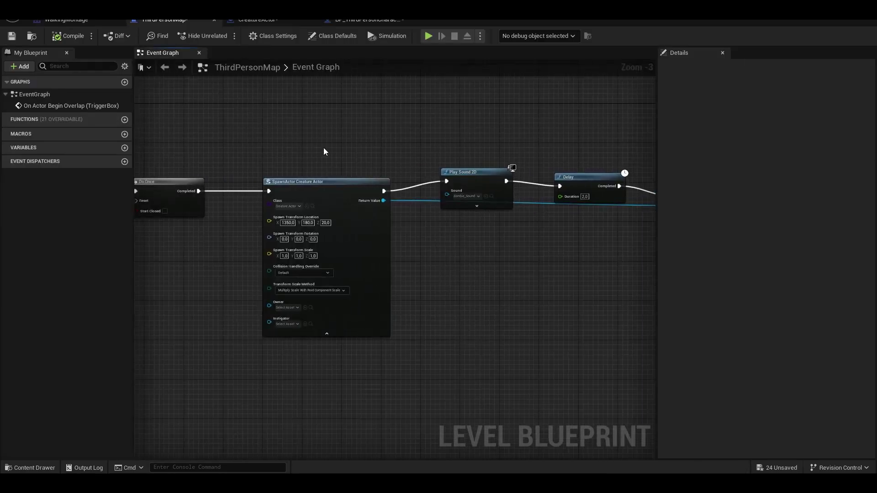
- Set the Spawn Transform Location Z of the SpawnActor Creature Actor node to 0 in the level blueprint
scroll(330, 182, "up", 2)
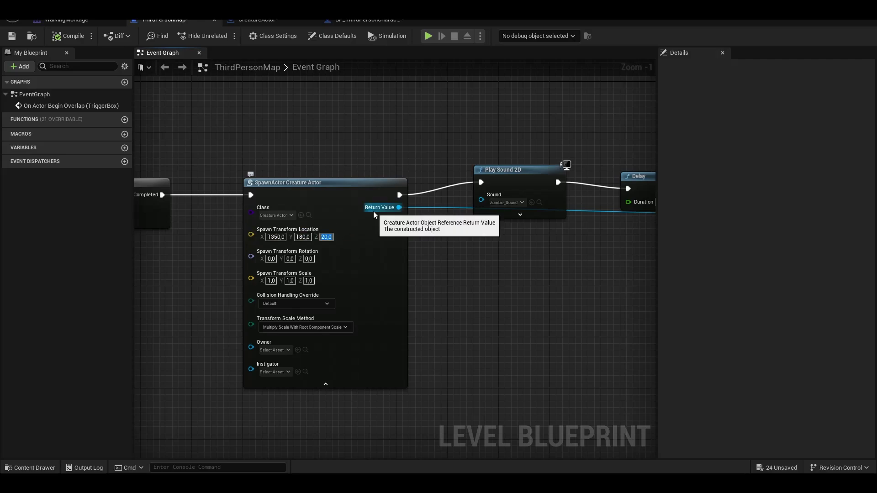
type("0")
key("Return")
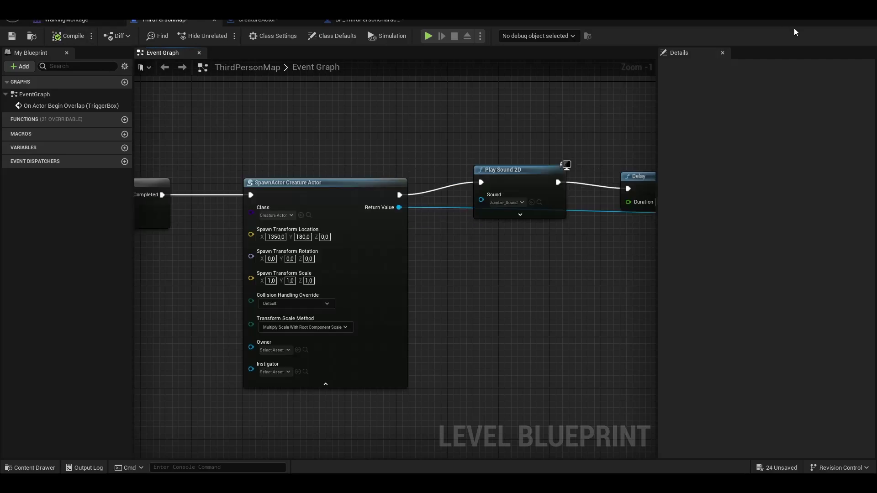
- Return to the level editor, play the level again to check the changed spawn height, and stop the session
key("alt+Tab")
left_click(226, 35)
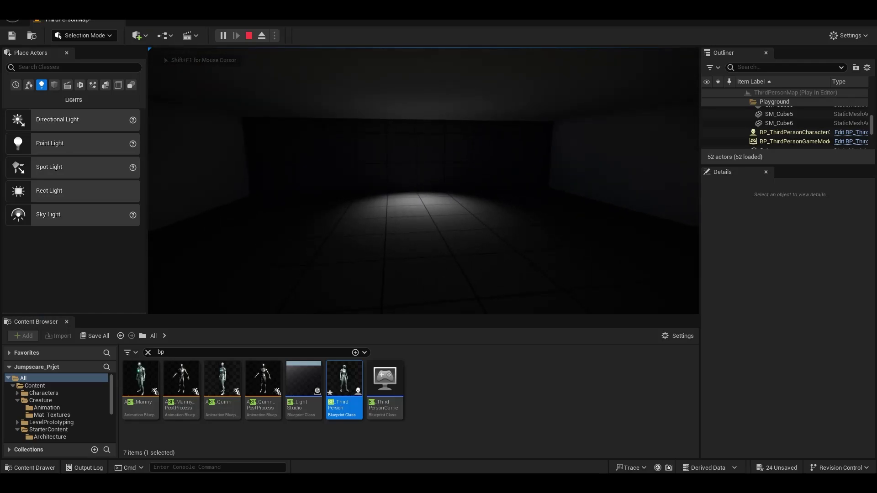
key("Escape")
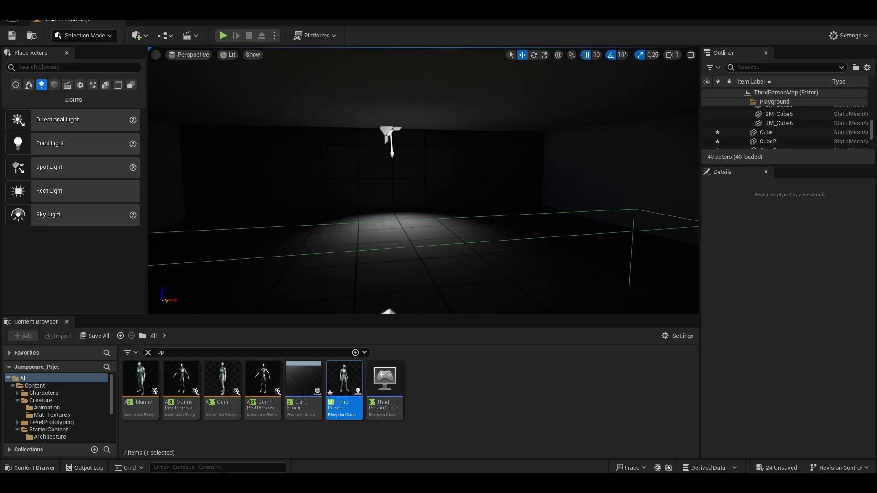
- Search the placeable actors for "light" and select the existing spot light on the corridor ceiling
left_click(164, 118)
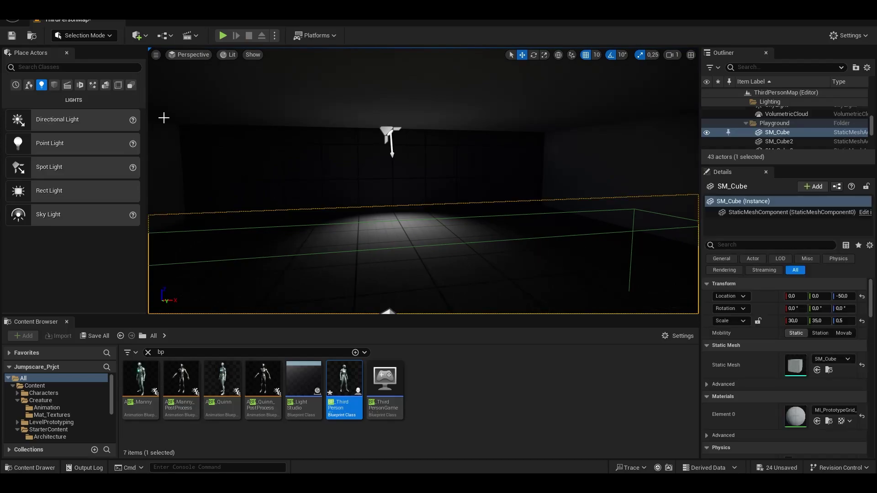
left_click(81, 68)
type("light")
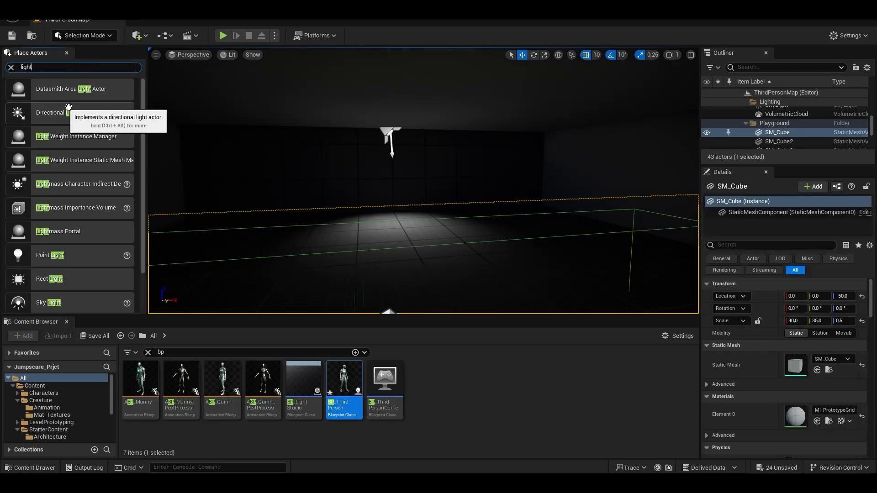
left_click(391, 133)
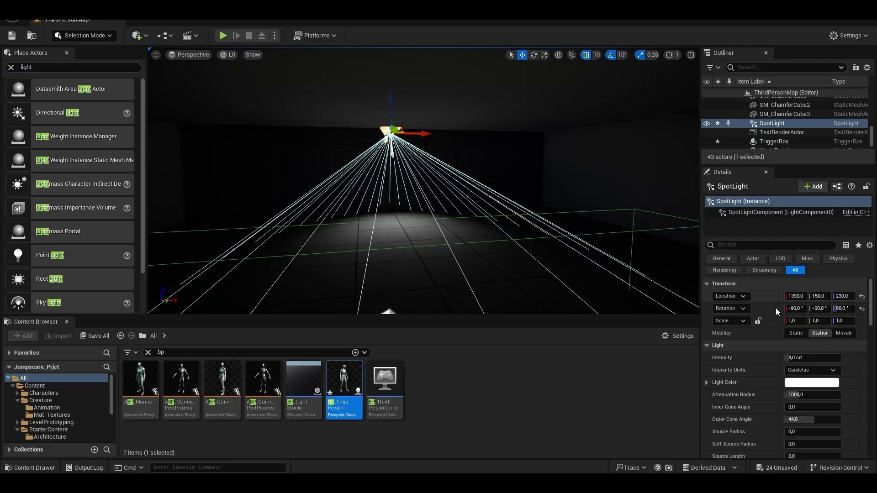
- Add a level sequence and save it as LightLevelSequence in the Content folder
left_click(190, 38)
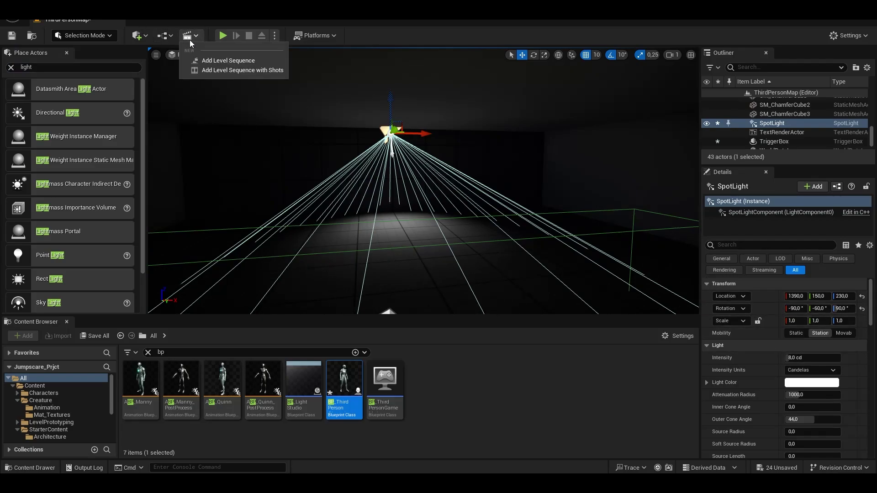
left_click(228, 60)
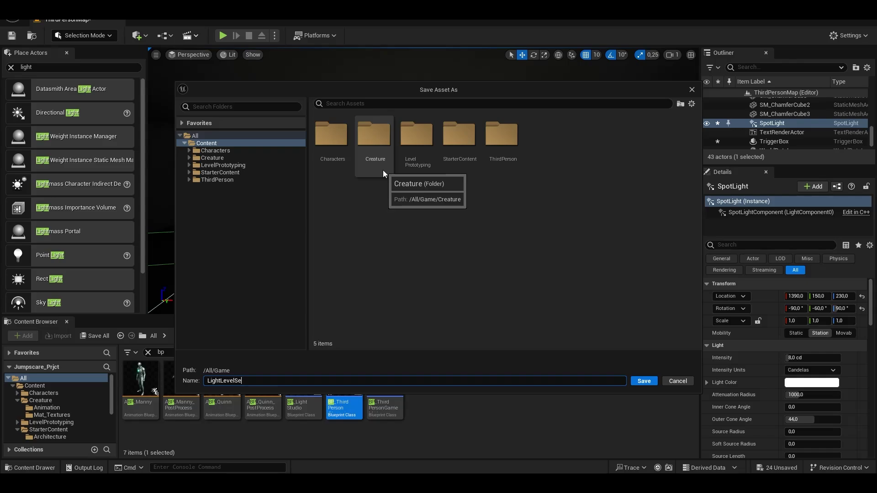
key("Return")
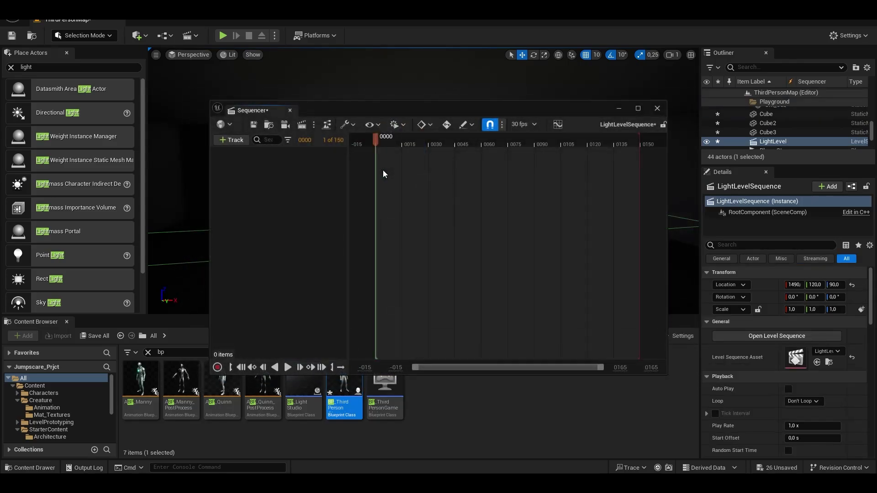
- Add the SpotLight actor as a track in LightLevelSequence and move the Sequencer window clear of the light
left_click_drag(362, 113, 387, 194)
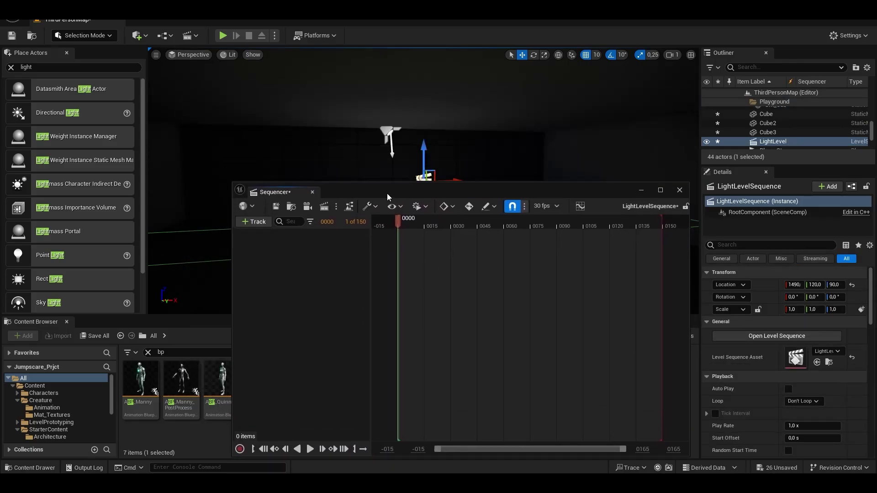
left_click(264, 227)
mouse_move(292, 236)
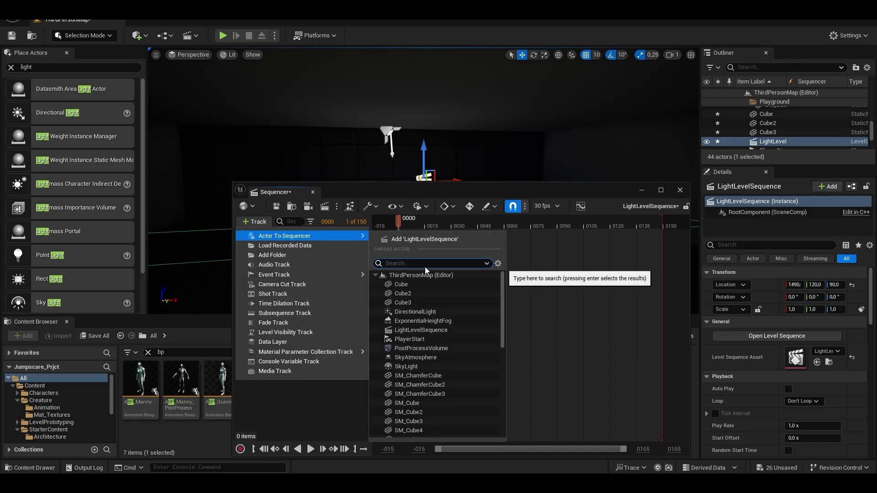
type("light")
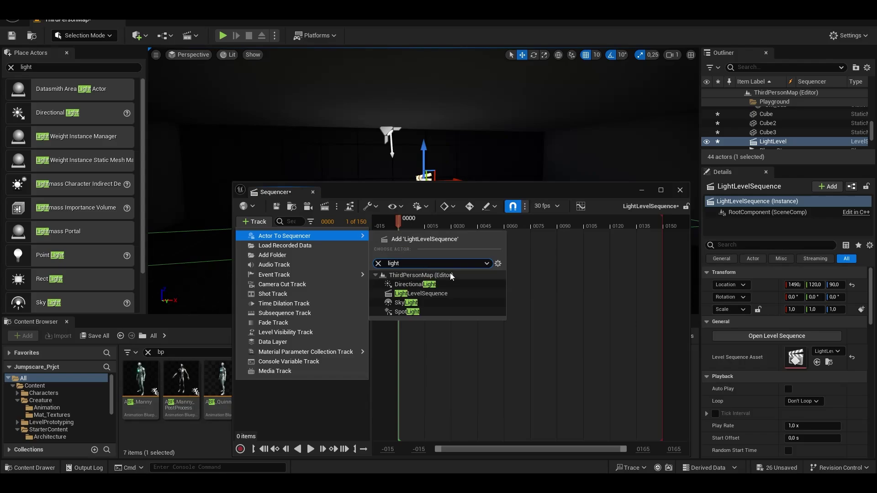
left_click(426, 311)
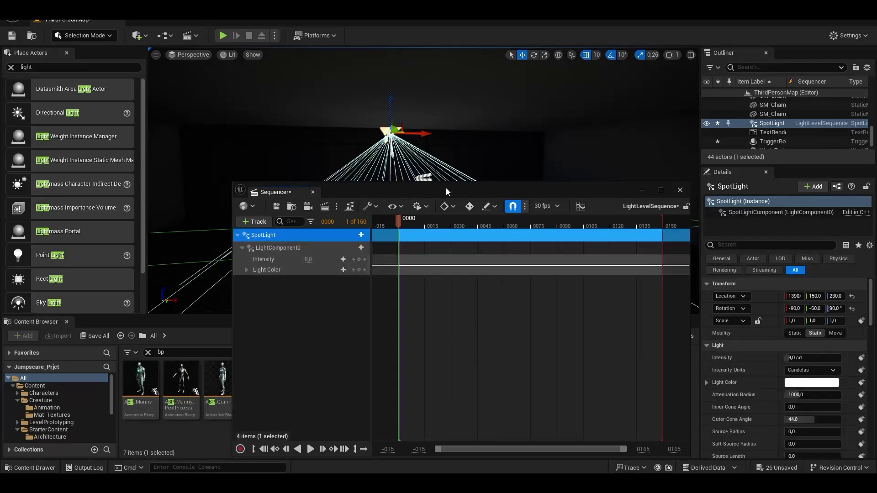
left_click_drag(446, 191, 382, 302)
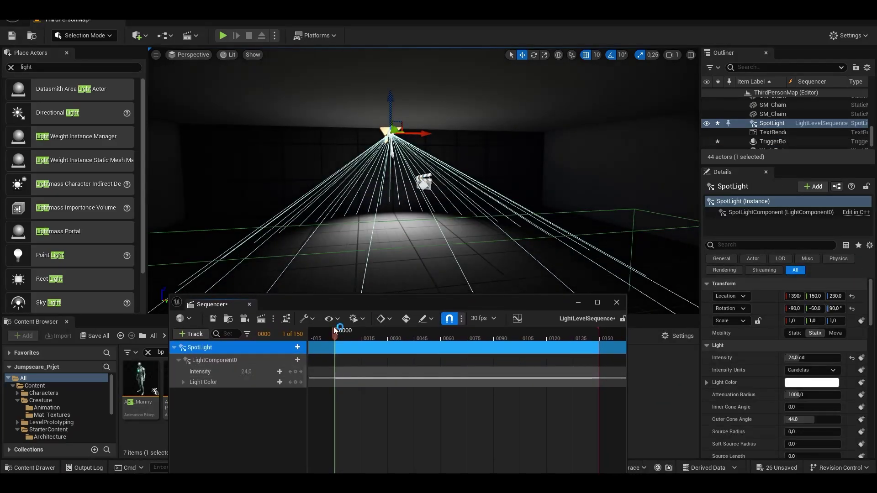
- Try Intensity values of 12 and 0 for the spot light at frame 0 without adding keys
left_click(245, 371)
type("12")
key("Return")
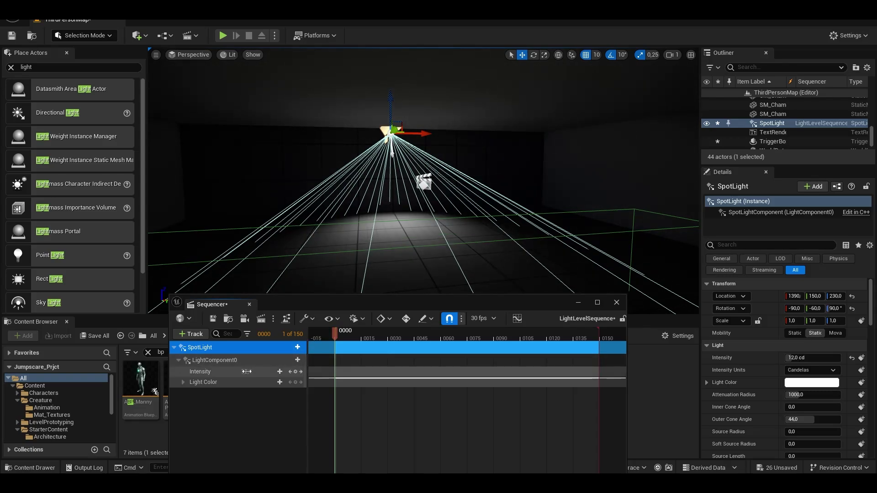
left_click_drag(335, 337, 333, 338)
left_click(335, 338)
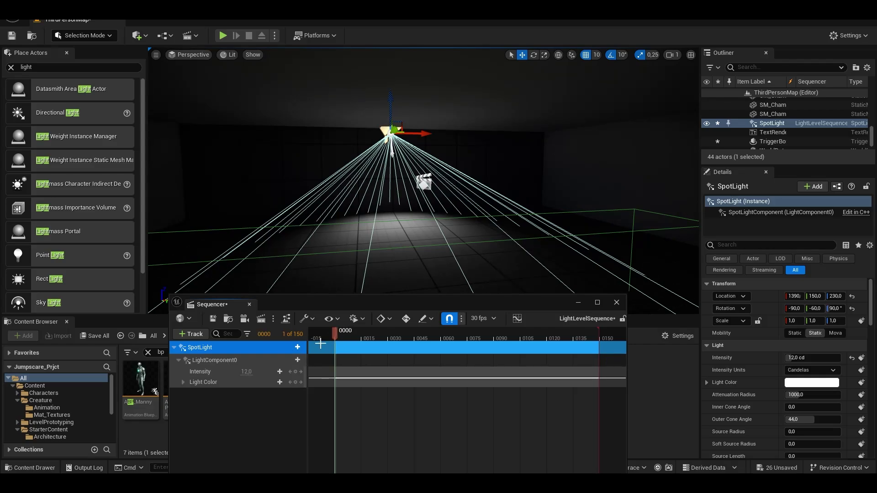
type("0")
key("Return")
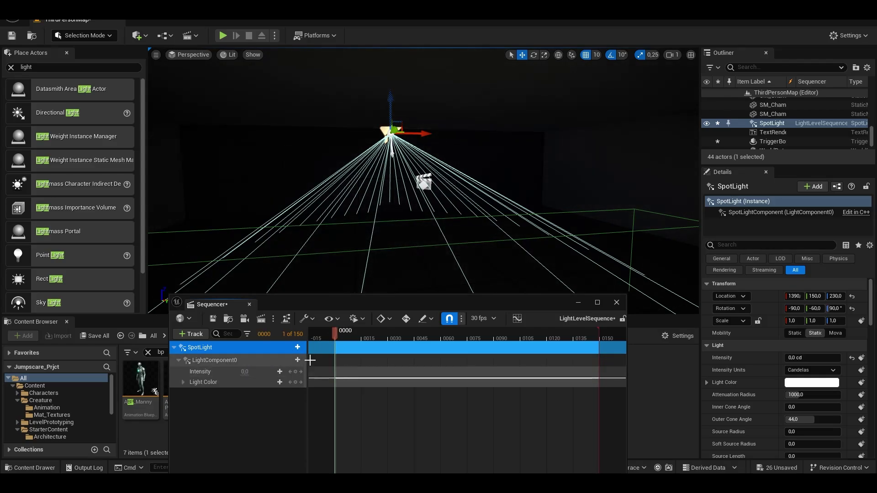
- Key the spot light's Intensity at 12 on frame 2 and at 0 on frame 0
left_click(338, 338)
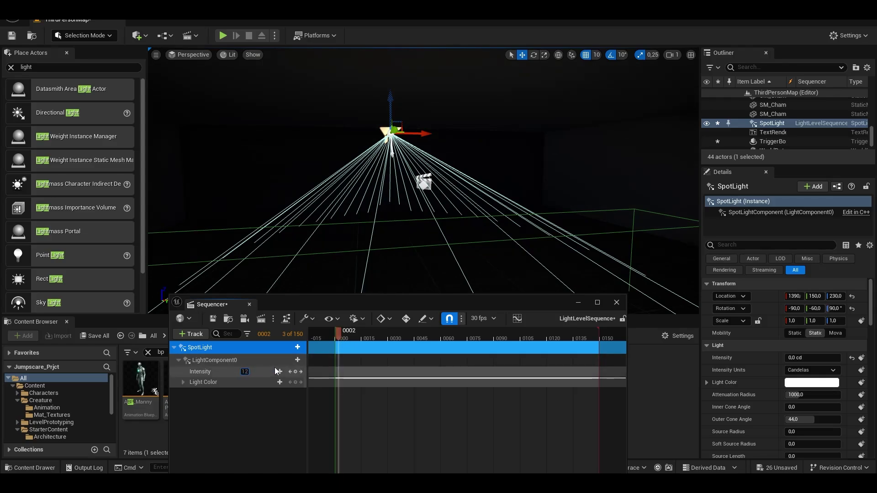
key("Return")
left_click(295, 371)
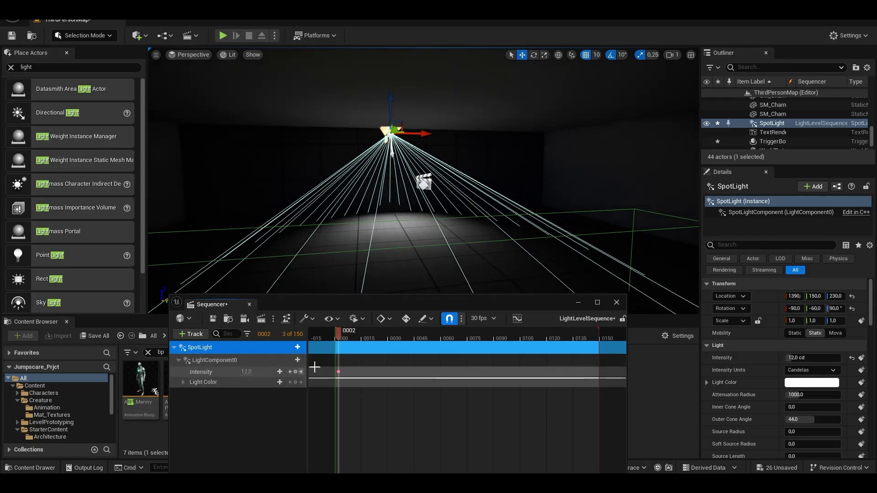
left_click(335, 336)
left_click(246, 371)
type("0")
key("Return")
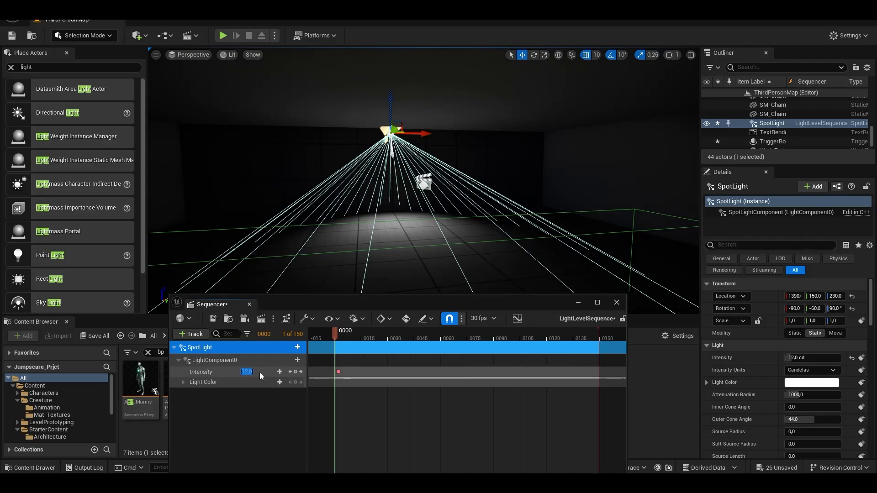
- Copy the two Intensity keys at frames 0 and 2 and paste them at frame 4
left_click(339, 337)
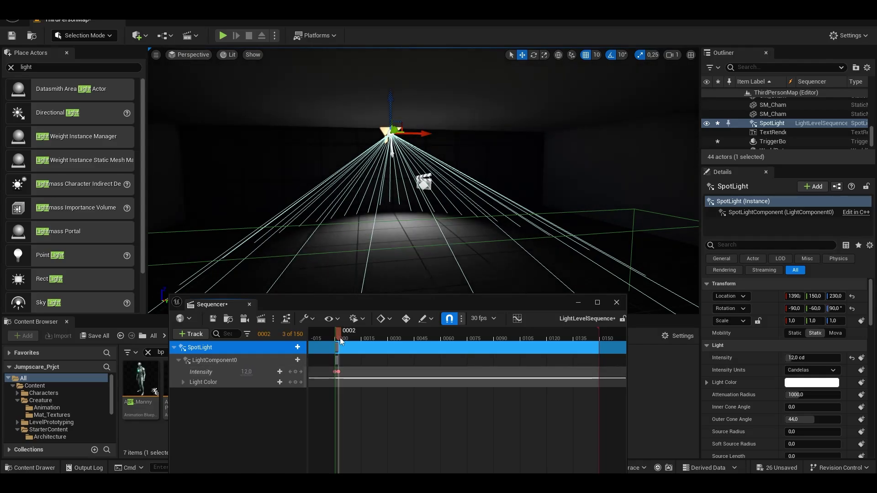
left_click(333, 373)
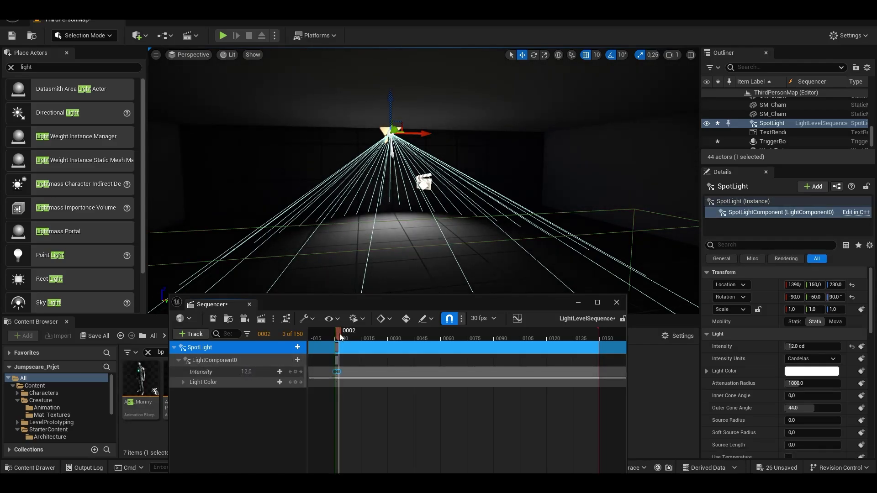
left_click_drag(339, 338, 347, 337)
key("ctrl+v")
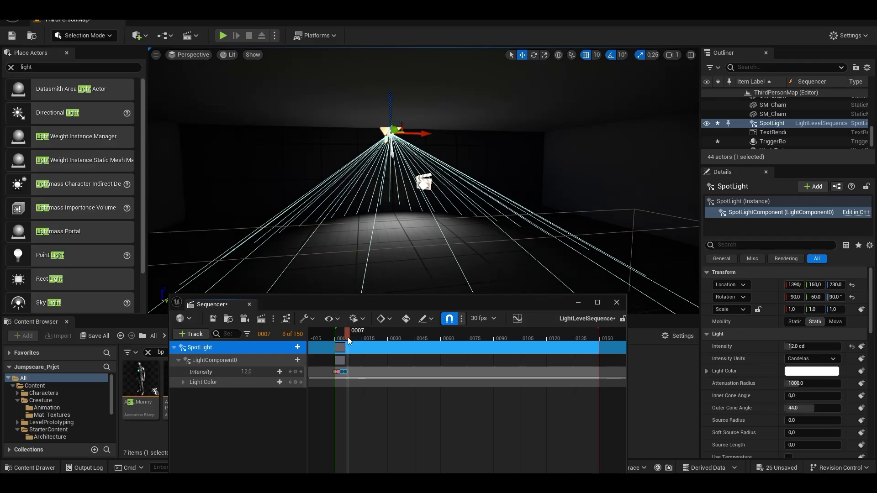
- Enlarge the timeline, paste the Intensity key pair at frame 8, and undo the extra paste at frame 10
left_click_drag(382, 299, 373, 131)
left_click_drag(551, 393, 414, 393)
left_click_drag(480, 167, 509, 171)
key("ctrl+v")
left_click(517, 169)
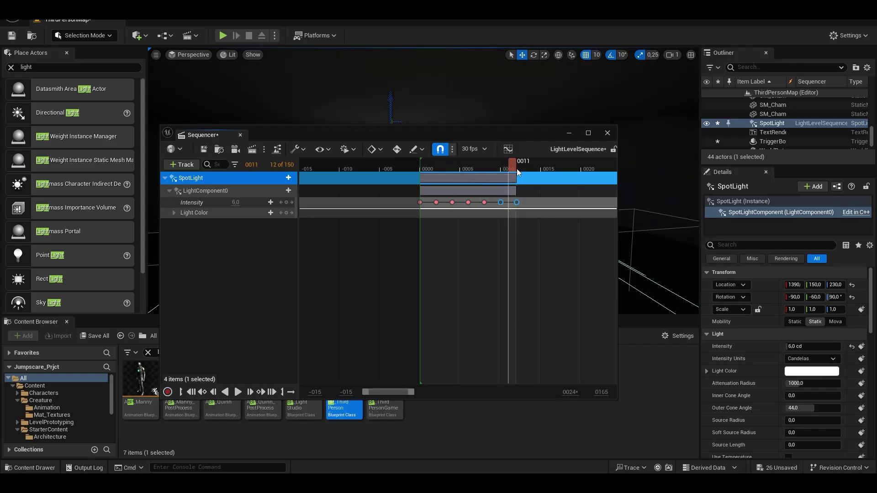
key("Return")
key("ctrl+z")
- Paste the Intensity key pair at frames 12, 16 and 20 to continue the flicker
left_click(511, 170)
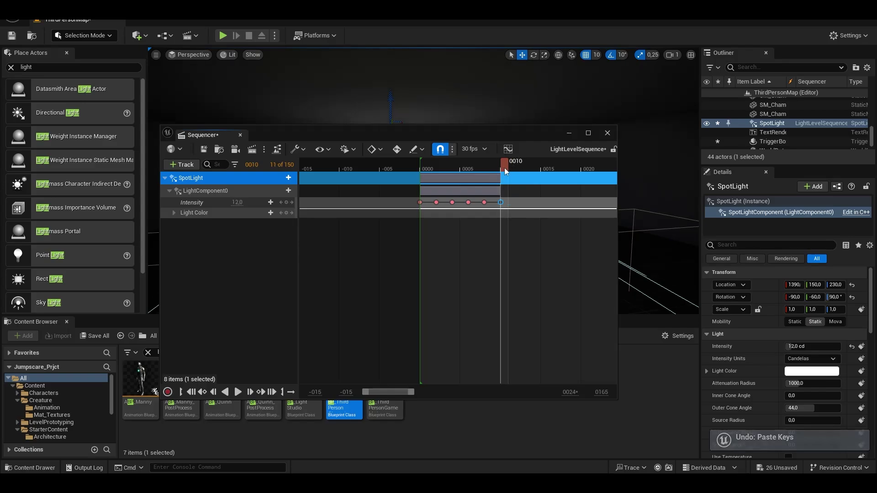
left_click(523, 170)
key("ctrl+v")
left_click(542, 169)
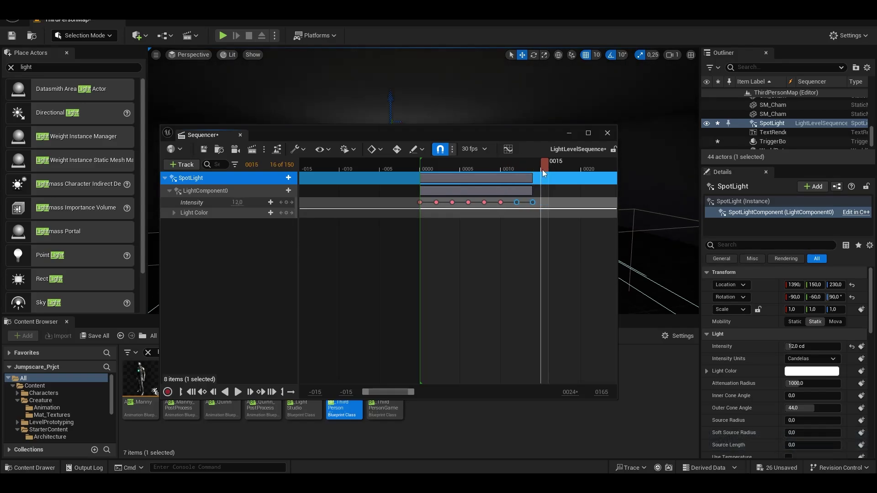
left_click(550, 168)
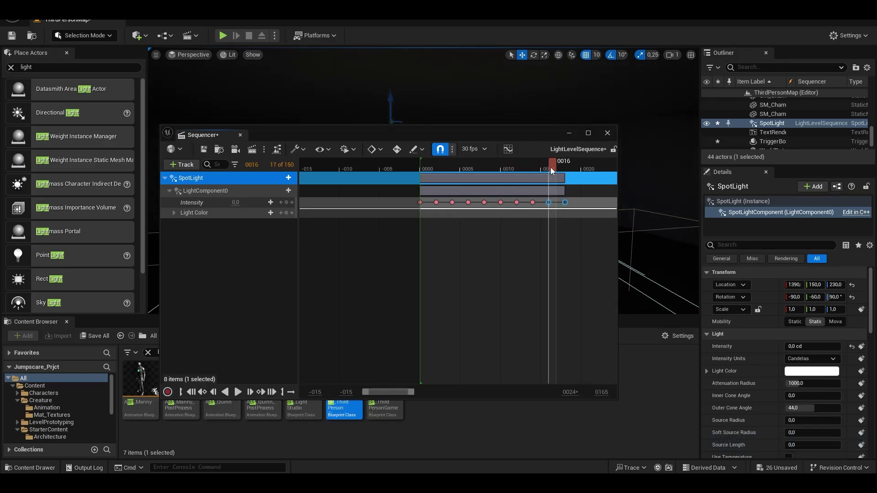
key("ctrl+v")
left_click(575, 169)
left_click(582, 170)
key("ctrl+v")
- Paste the Intensity key pair at frames 24, 28 and 32 of the sequence
right_click_drag(574, 250, 462, 246)
left_click(508, 162)
key("ctrl+v")
left_click(530, 167)
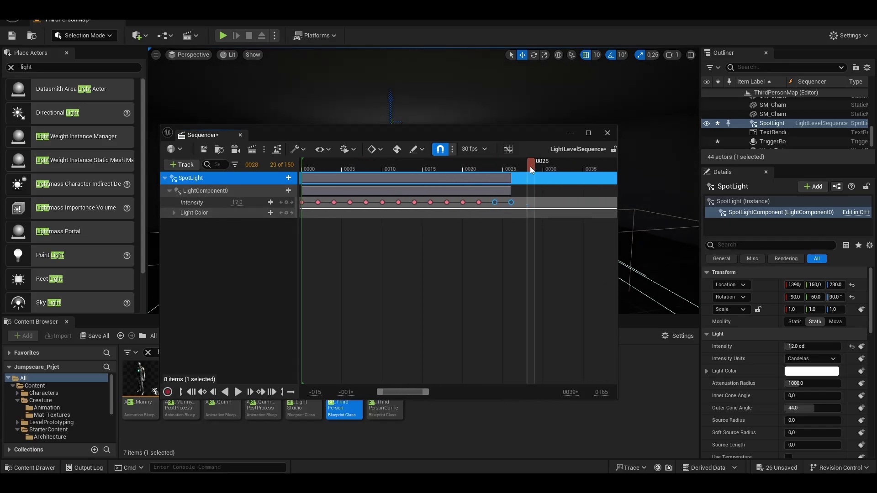
key("ctrl+v")
left_click_drag(534, 166, 563, 169)
key("ctrl+v")
right_click_drag(502, 262, 424, 256)
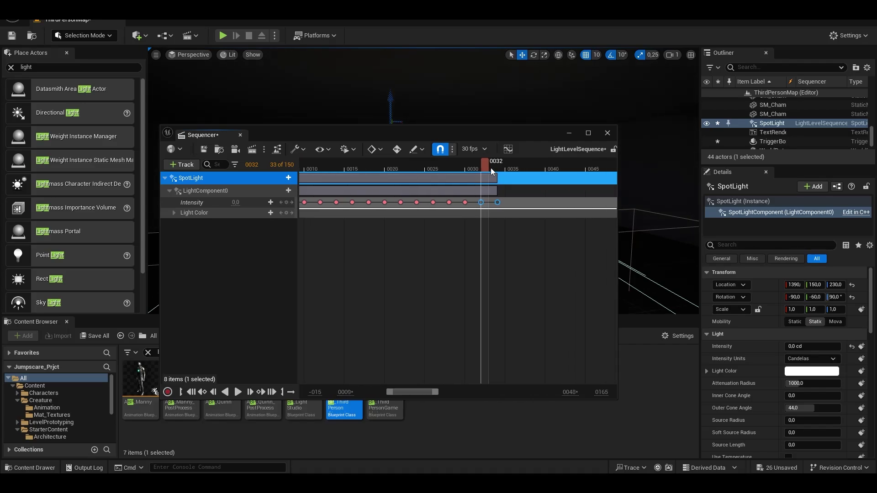
- Paste the Intensity key pair at frames 36, 40, 44 and 48, and show the timeline through the sequence's end
left_click_drag(490, 168, 521, 171)
key("ctrl+v")
right_click_drag(524, 250, 434, 251)
left_click_drag(435, 168, 525, 168)
key("ctrl+v")
left_click(492, 168)
key("ctrl+v")
key("ctrl+v")
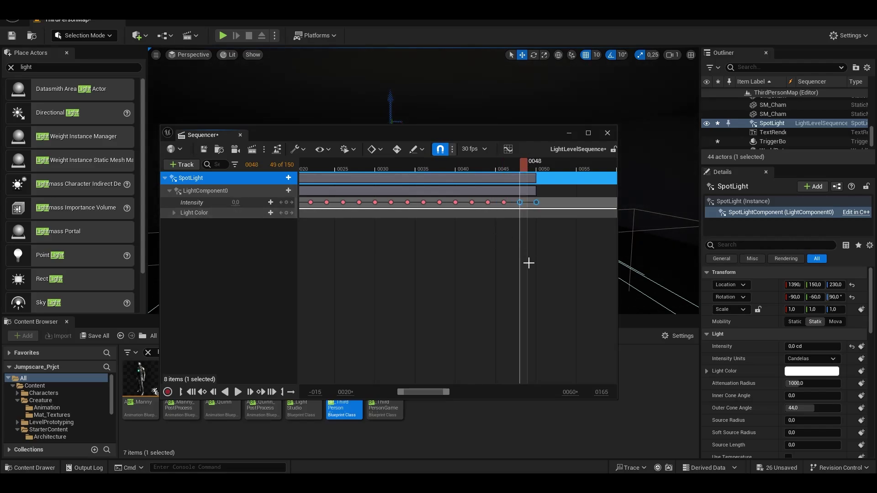
left_click_drag(448, 393, 553, 392)
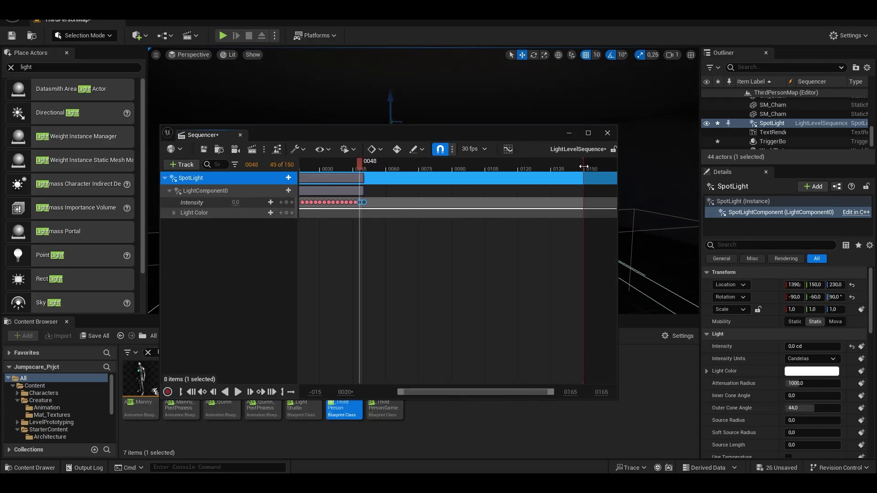
- Shorten the light sequence's playback range to 51 frames so that it ends at the last Intensity keys
left_click_drag(584, 167, 365, 167)
mouse_move(383, 133)
left_mouse_down()
mouse_move(421, 269)
mouse_move(438, 285)
left_mouse_up()
left_click_drag(414, 317, 353, 321)
left_click_drag(422, 283, 414, 100)
left_click_drag(471, 435, 431, 436)
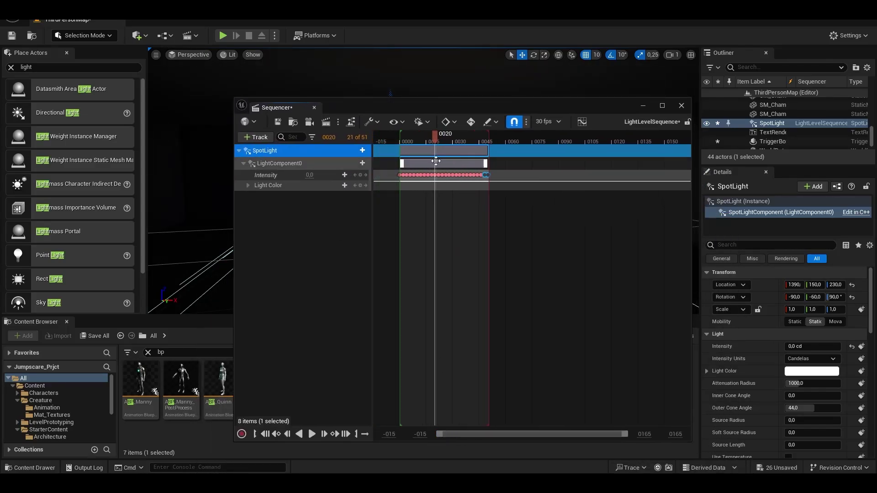
- Play the flicker from frame 0 with the spot light in view, and save the light sequence
left_click_drag(435, 108, 389, 324)
left_click_drag(386, 355, 355, 356)
key("space")
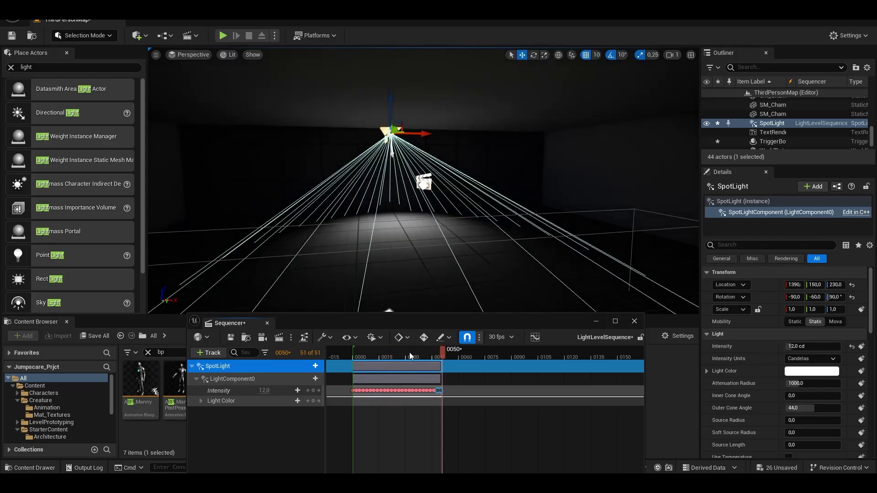
left_click_drag(410, 355, 443, 349)
left_click_drag(461, 319, 424, 188)
left_click(194, 207)
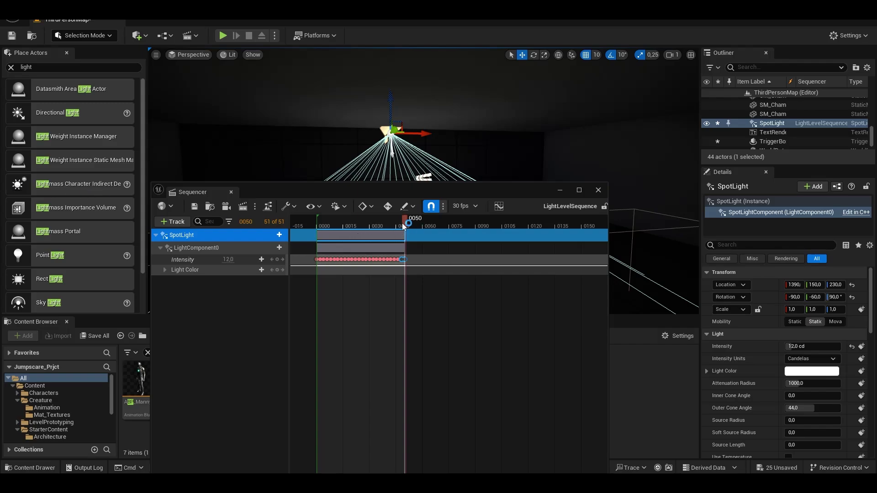
- Shorten the light sequence's playback range to 41 frames, then save and close the sequence
left_click_drag(402, 227, 391, 222)
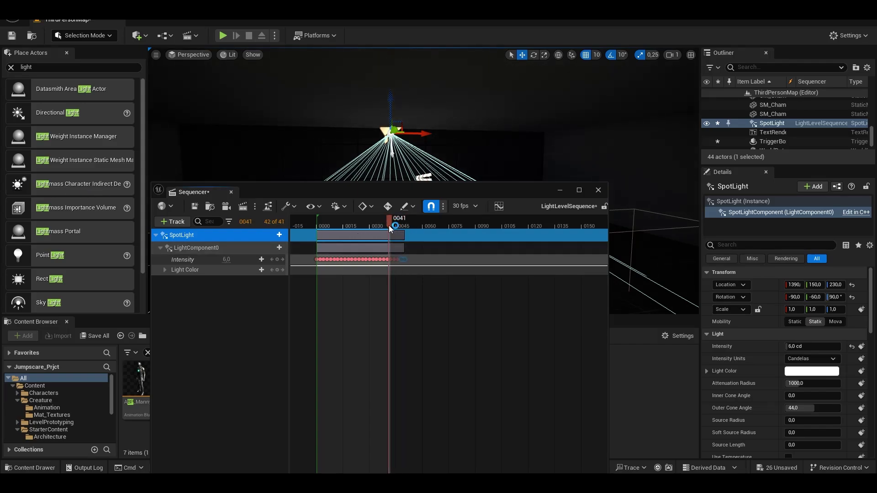
left_click(388, 224)
left_click(387, 223)
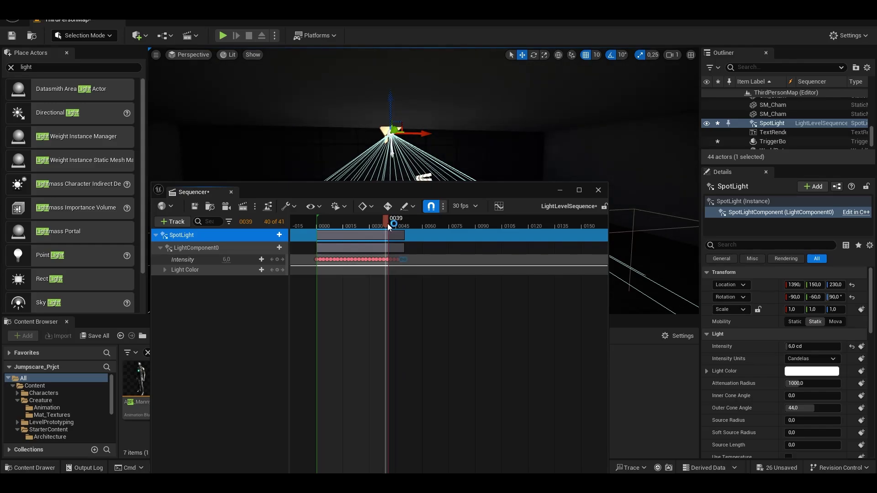
key("ctrl+s")
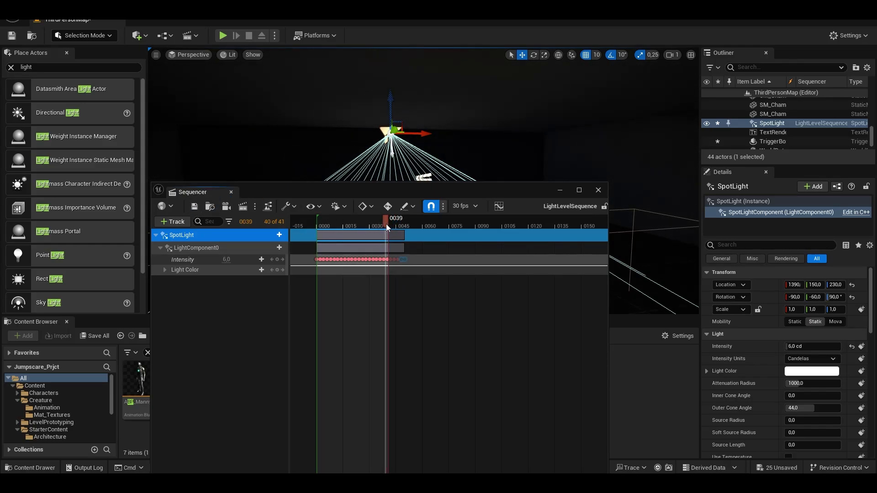
left_click(599, 190)
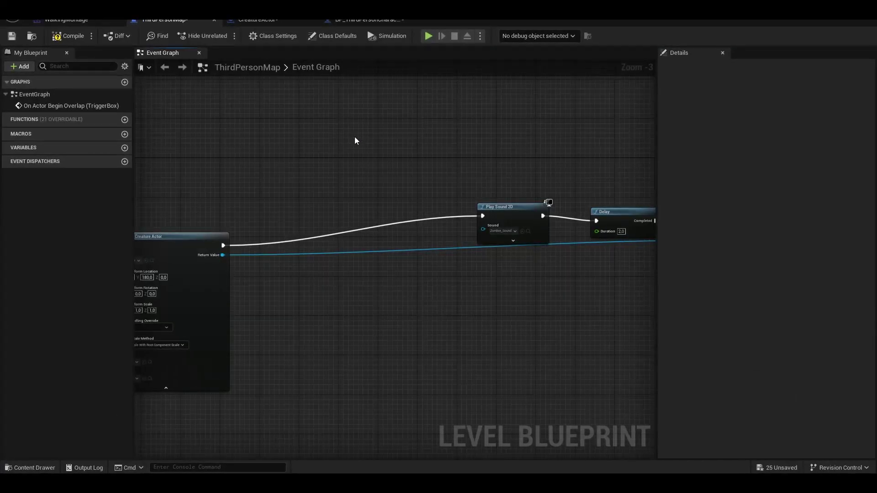
- Add a LightLevelSequence reference to the level's event graph and call Play (SequencePlayer) from it
right_click(355, 137)
left_click(388, 193)
right_click_drag(341, 179, 295, 217)
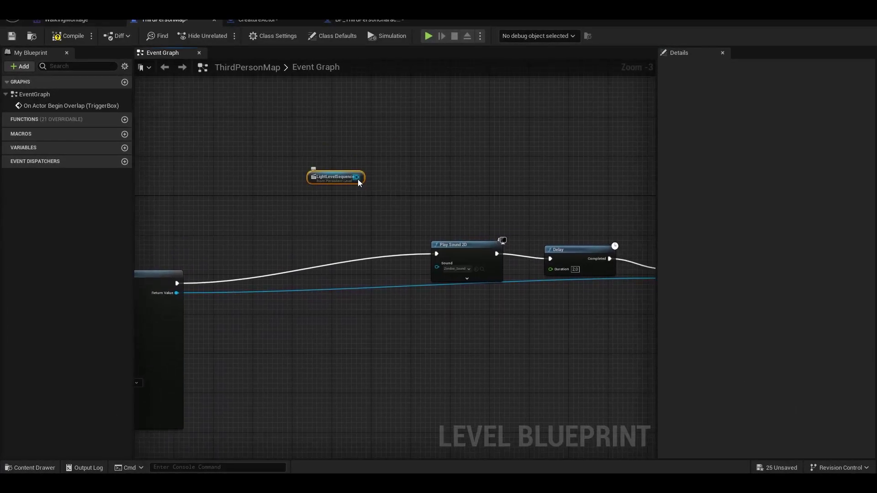
left_click_drag(357, 178, 407, 139)
type("s")
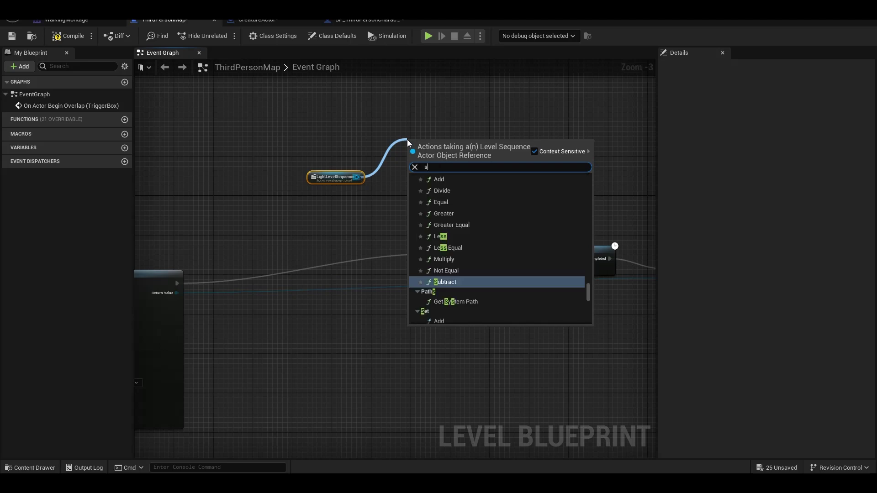
type("equence play")
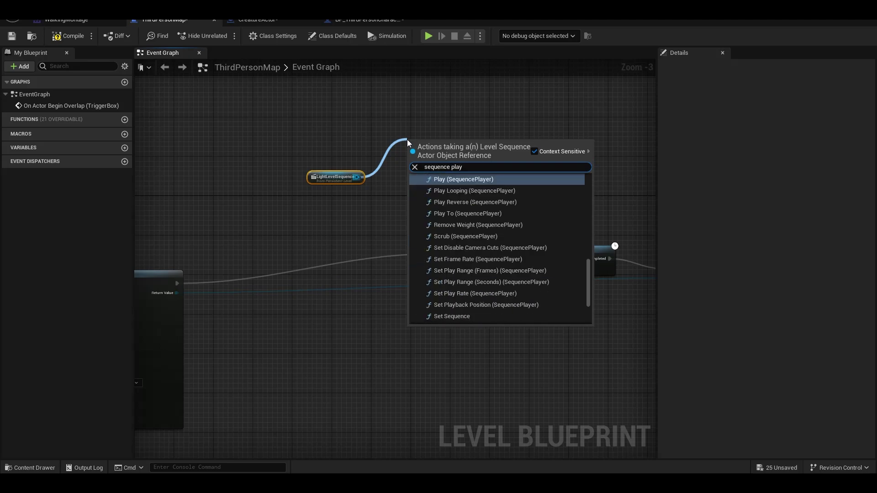
key("Return")
- Try running the sequence's Play node directly after the creature spawn node, then break that connection again
left_click_drag(459, 147, 177, 283)
left_click(437, 202)
left_click_drag(495, 178, 356, 208)
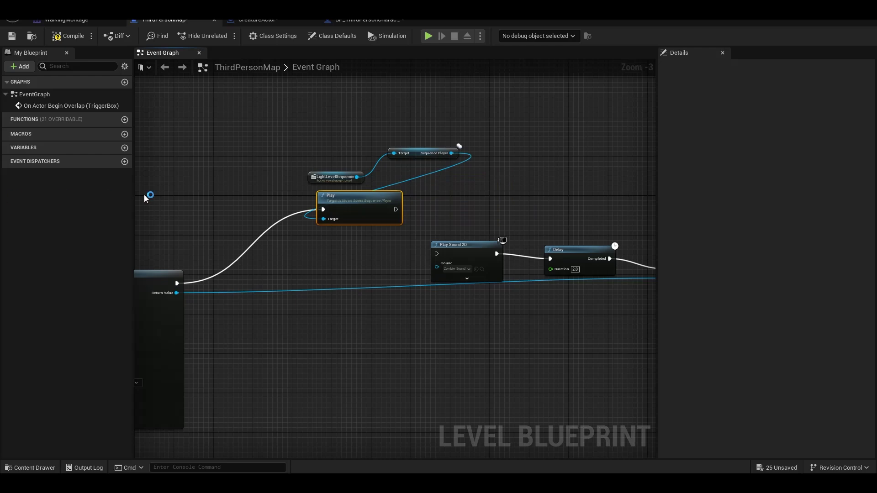
left_click_drag(345, 198, 296, 217)
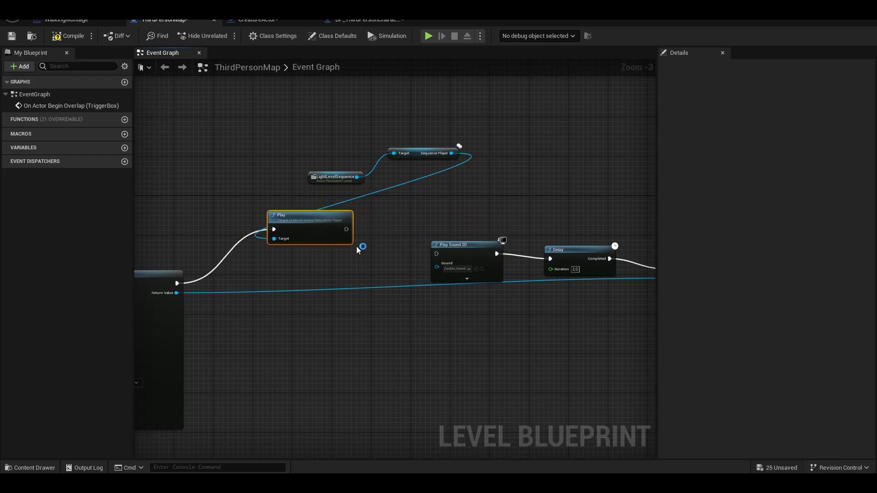
left_click_drag(348, 234, 178, 283)
left_click(248, 182)
left_click(274, 230, "alt")
- Move the three light sequence nodes away from the spawn node and bring Play Sound 2D closer to it
left_click_drag(258, 135, 417, 223)
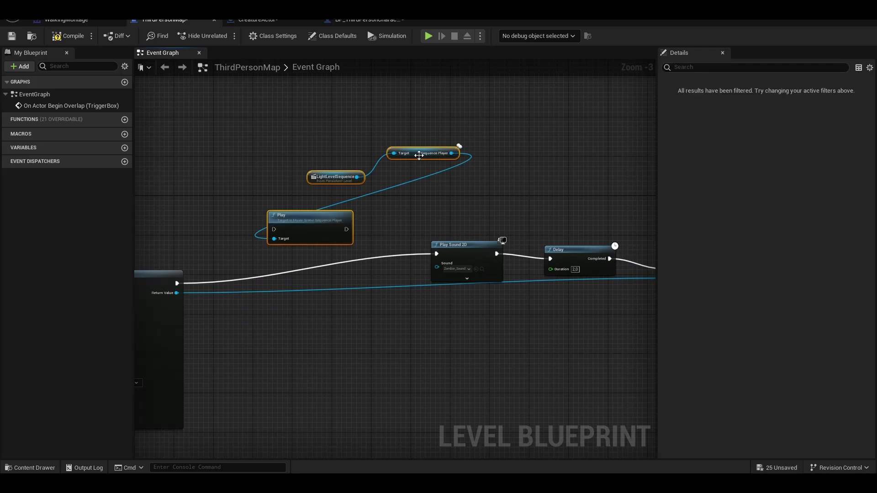
left_click_drag(419, 156, 666, 133)
left_click_drag(398, 220, 524, 320)
left_click_drag(450, 255, 268, 255)
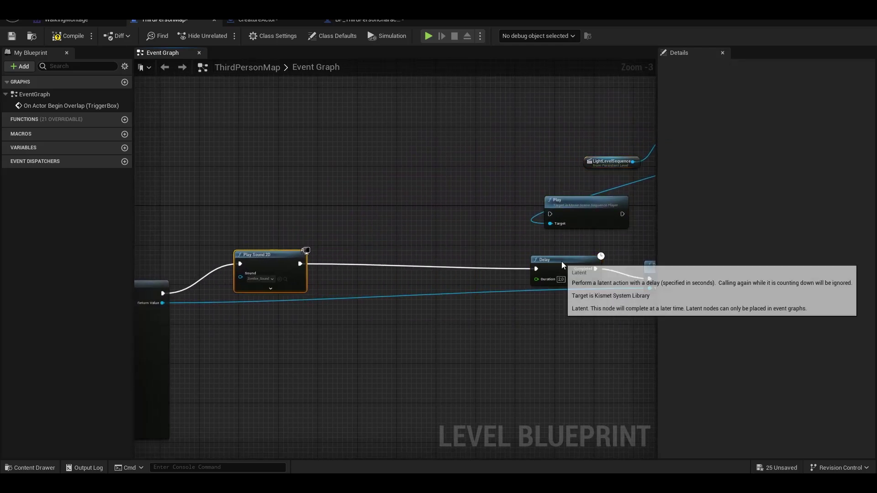
- Rearrange the Delay and Destroy Actor nodes behind Play Sound 2D, leaving space for the sequence's Play node
left_click_drag(562, 262, 393, 273)
right_click_drag(469, 330, 338, 305)
left_click_drag(532, 237, 360, 255)
right_click_drag(368, 270, 444, 286)
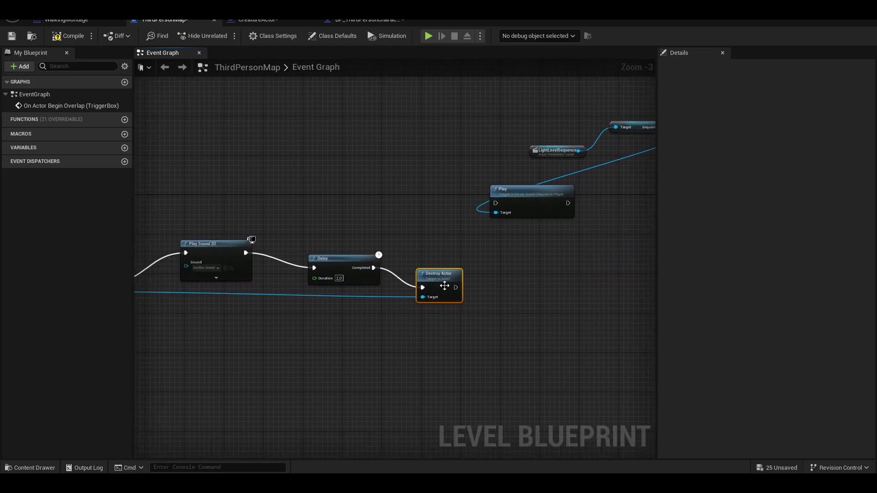
left_click_drag(445, 285, 489, 306)
left_click_drag(358, 259, 402, 269)
- Wire the sequence's Play node between Play Sound 2D and Delay, and compile the Level Blueprint
left_click_drag(530, 197, 392, 197)
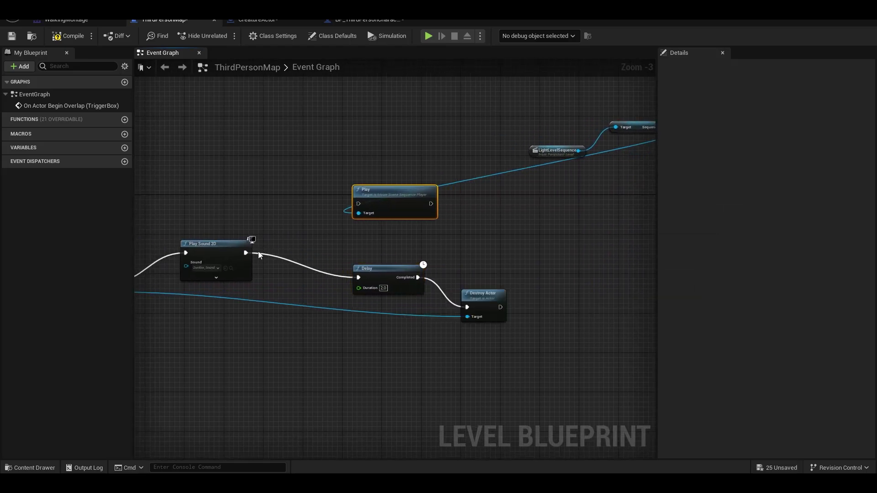
left_click_drag(246, 253, 359, 204)
left_click_drag(432, 204, 358, 277)
right_click_drag(488, 200, 446, 201)
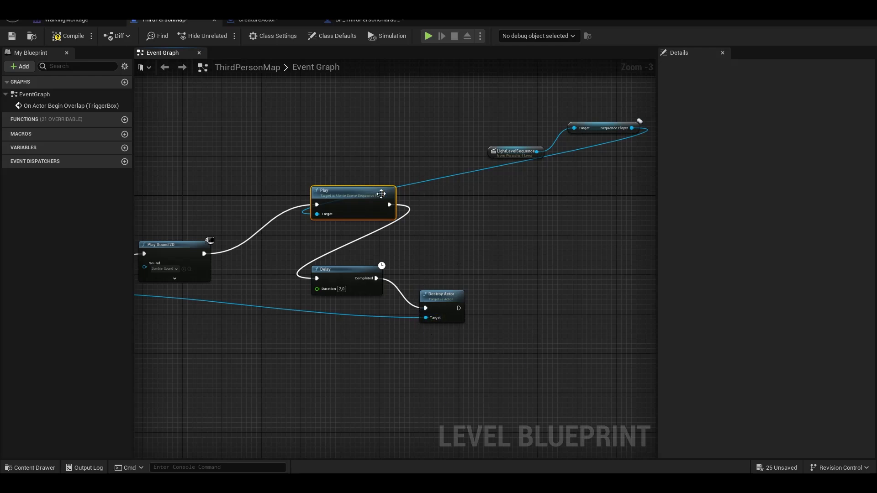
left_click(74, 37)
- Return to the level viewport and play-test the jumpscare with the flickering light
right_click_drag(211, 187, 284, 187)
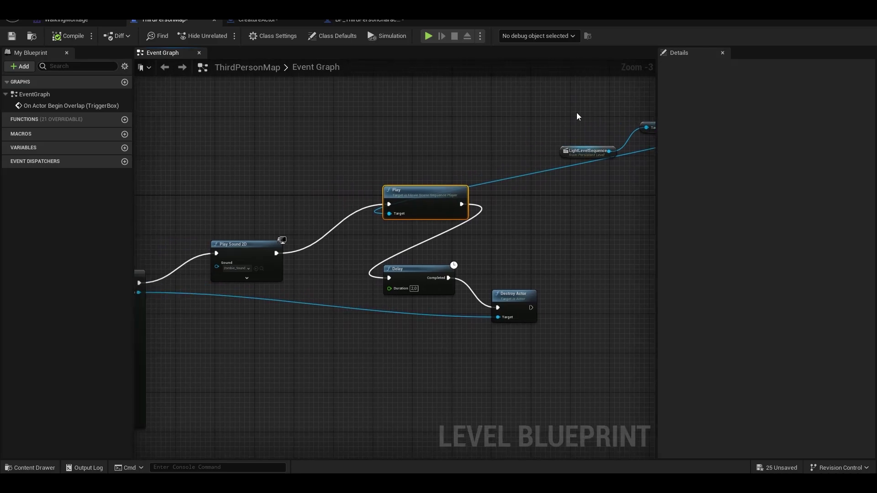
right_click_drag(564, 149, 503, 143)
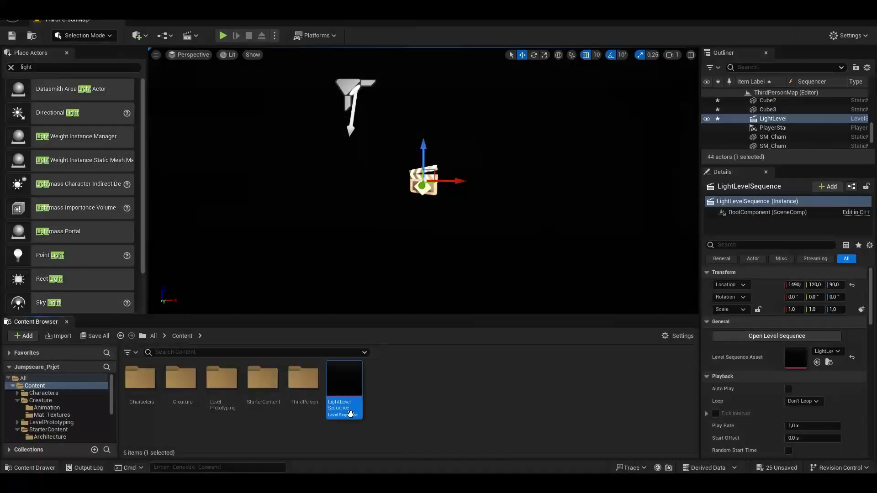
mouse_move(421, 293)
right_mouse_down()
mouse_move(374, 270)
mouse_move(425, 306)
mouse_move(292, 309)
mouse_move(238, 292)
mouse_move(407, 299)
right_mouse_up()
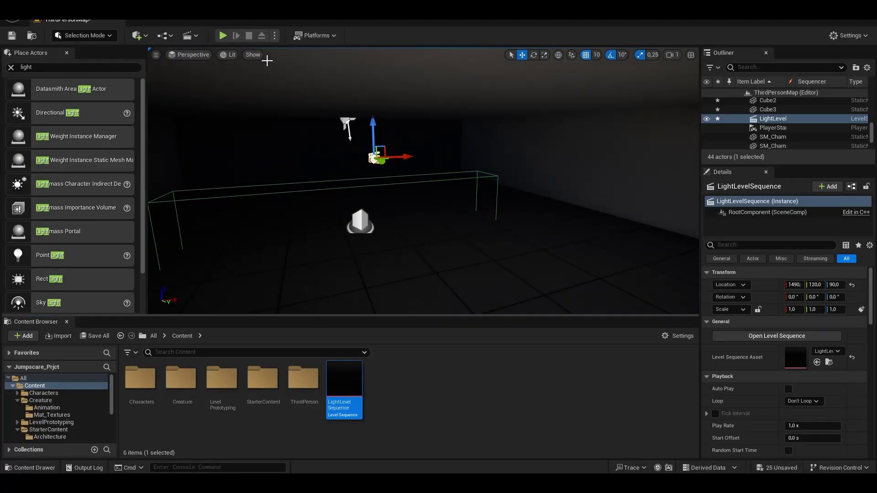
left_click(223, 35)
left_click(223, 35)
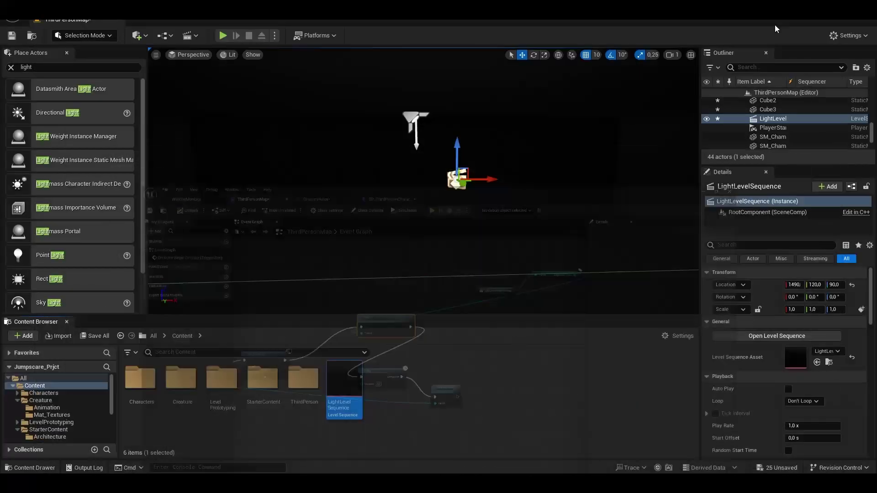
- Extend LightLevelSequence's playback range to 47 frames with the playhead before frame 0, and play-test the corridor
double_click(351, 406)
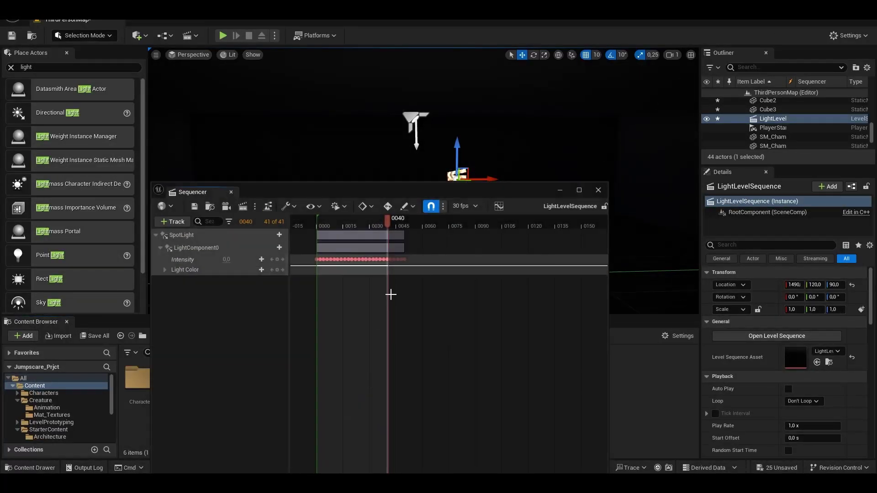
mouse_move(388, 221)
left_mouse_down()
mouse_move(446, 230)
mouse_move(258, 224)
left_mouse_up()
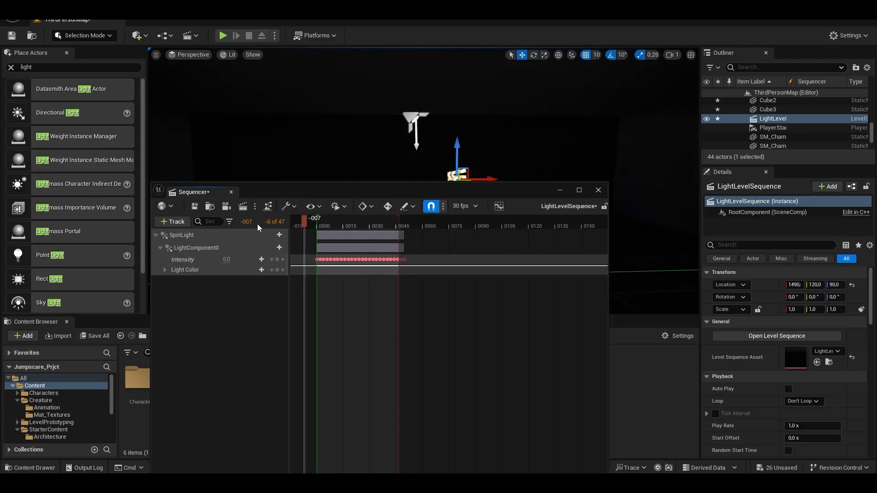
left_click(560, 190)
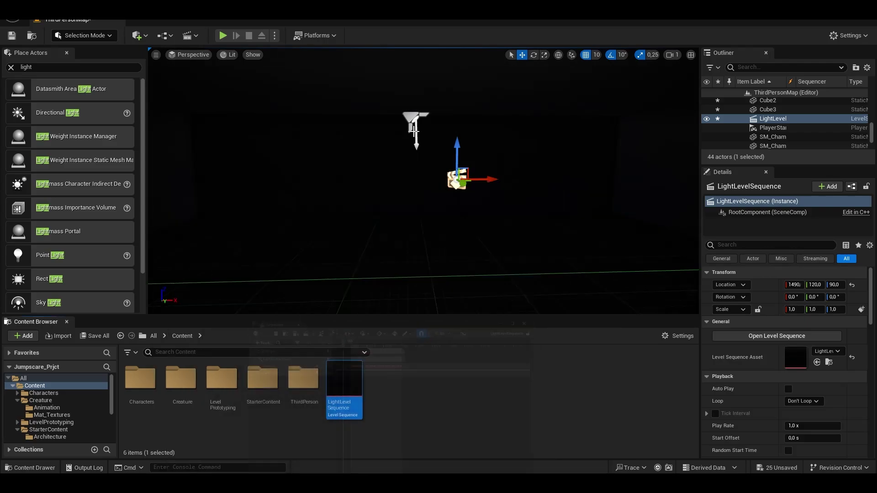
left_click(223, 35)
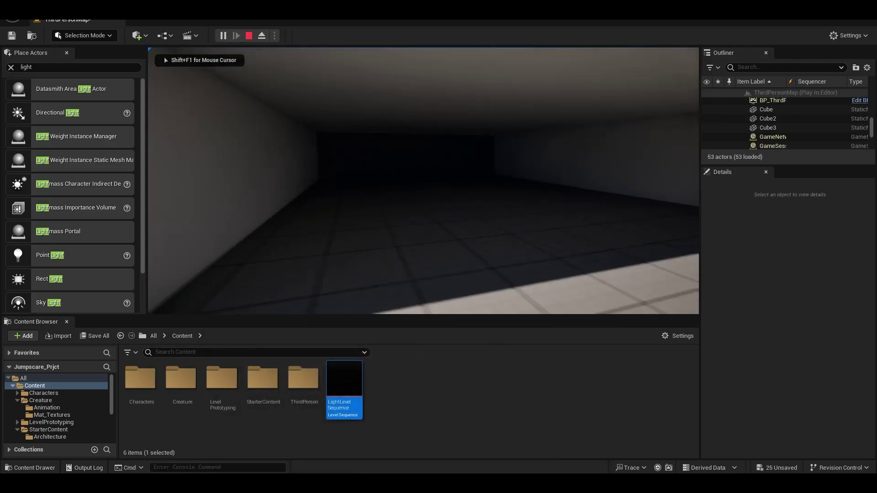
key("w")
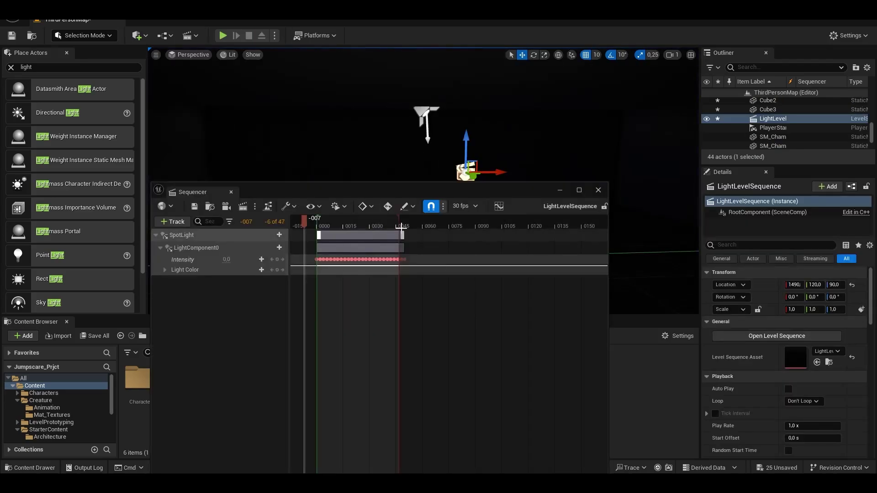
- Extend the light sequence's playback range to 51 frames, return the playhead before the start, and test the jumpscare again
left_click_drag(401, 225, 405, 224)
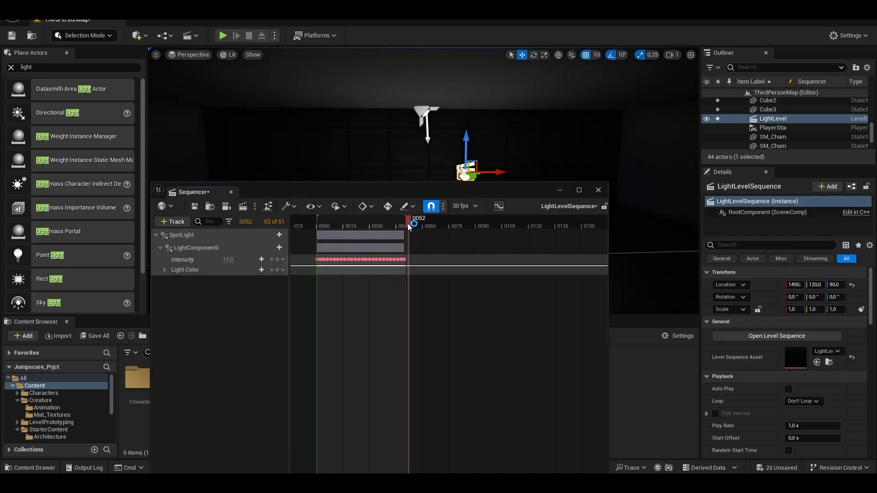
left_click_drag(407, 220, 294, 223)
left_click(559, 190)
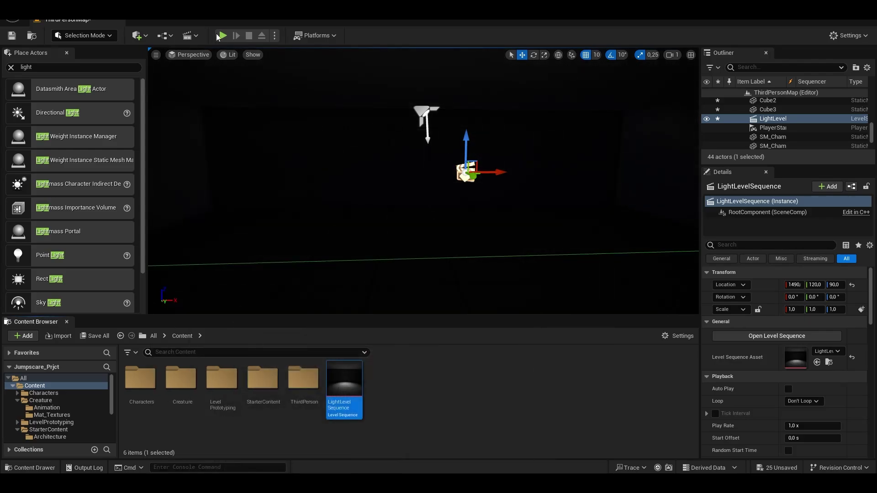
left_click(222, 36)
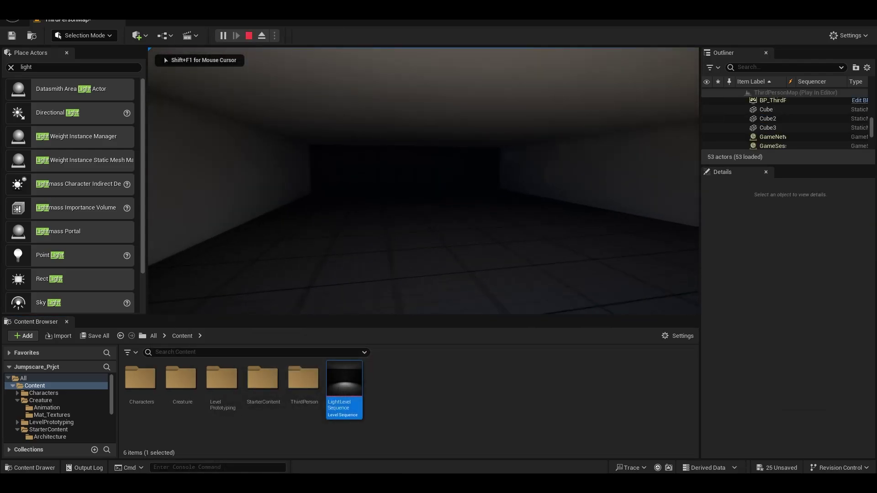
key("w")
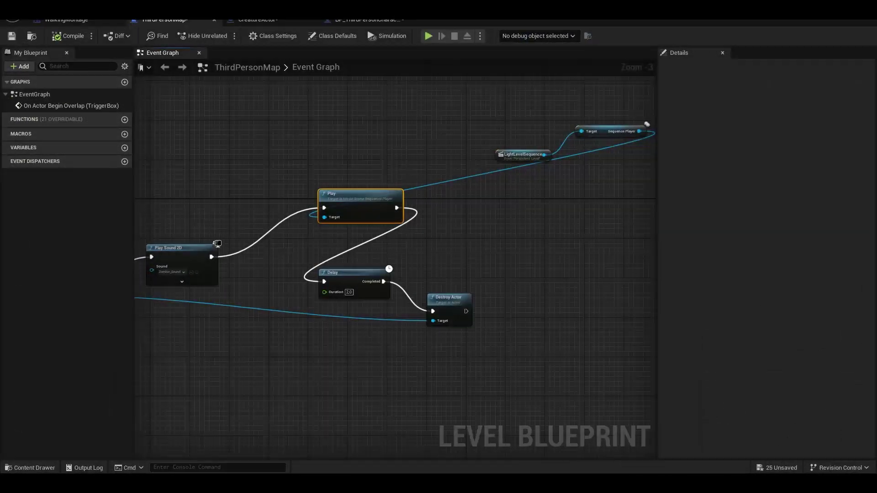
- Set the Delay before Destroy Actor to 1.85 seconds, compile the Level Blueprint, and start a play test
right_click_drag(406, 245, 418, 247)
left_click(363, 294)
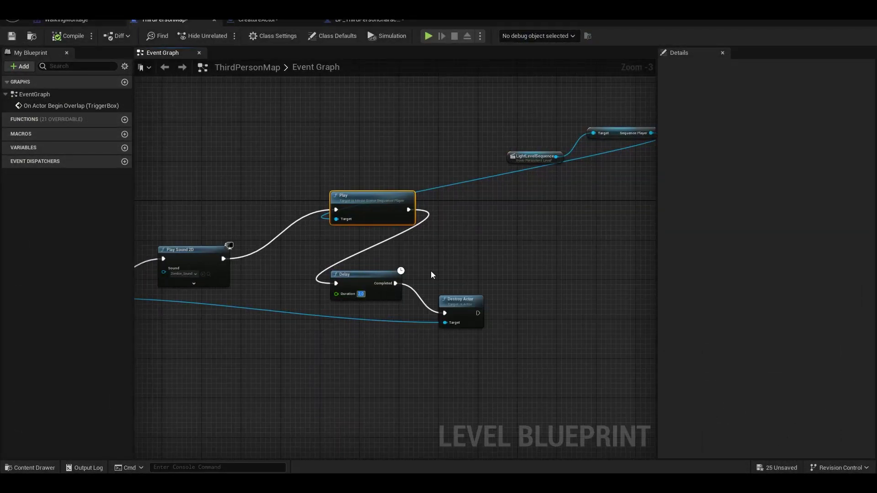
type("1")
type(".")
type("85")
key("Return")
left_click(68, 36)
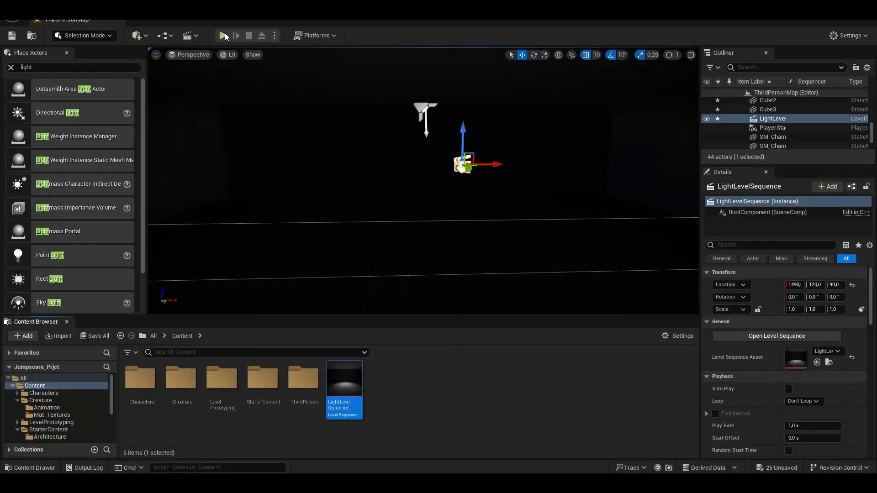
left_click(223, 36)
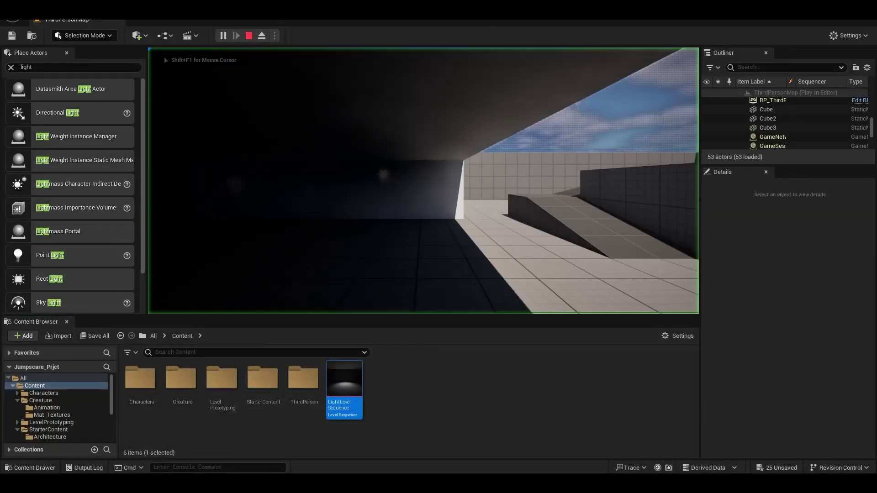